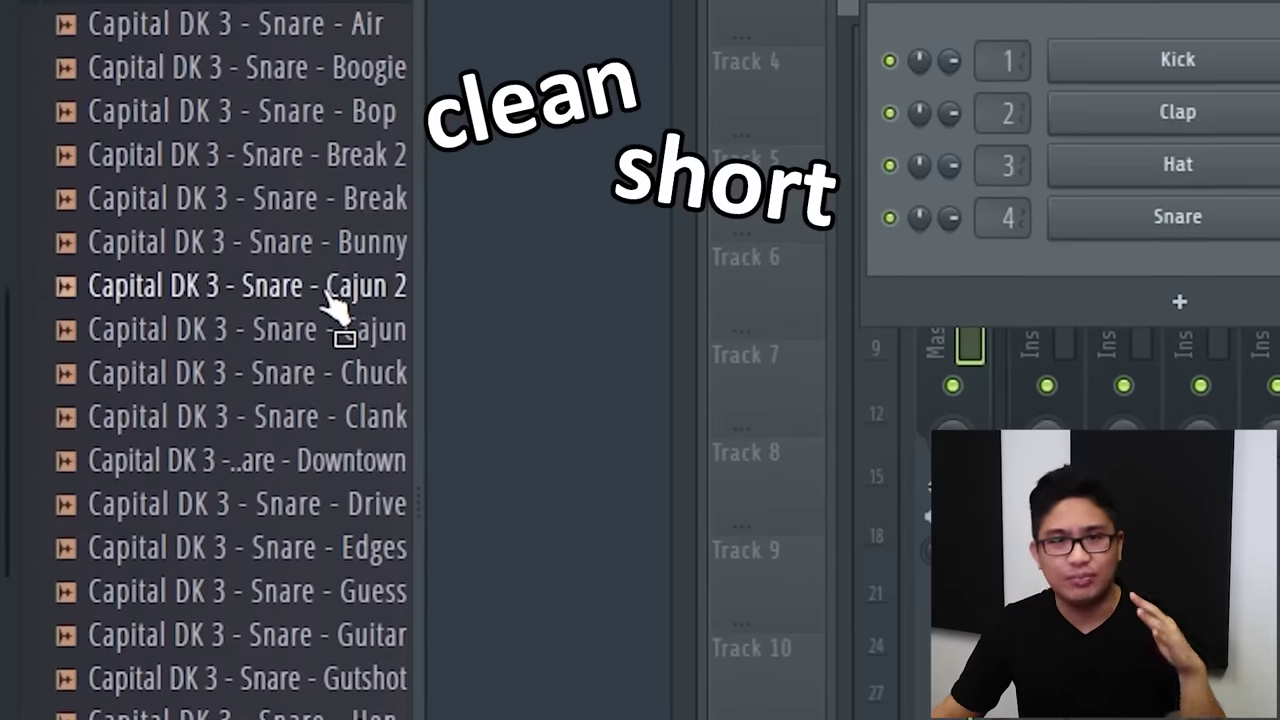
# - Audition snares in the Browser and load Snare - RAPAPAP into a new channel
pyautogui.click(356, 198)
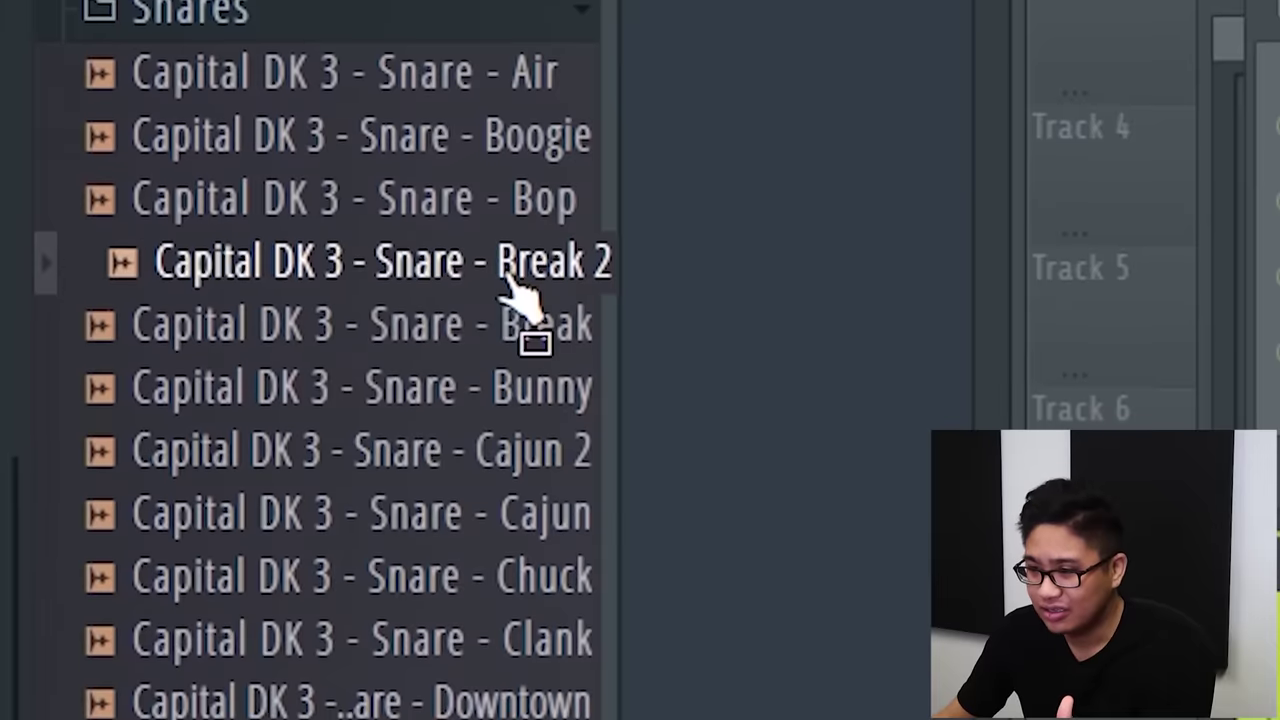
pyautogui.moveTo(510, 290); pyautogui.dragTo(530, 357)
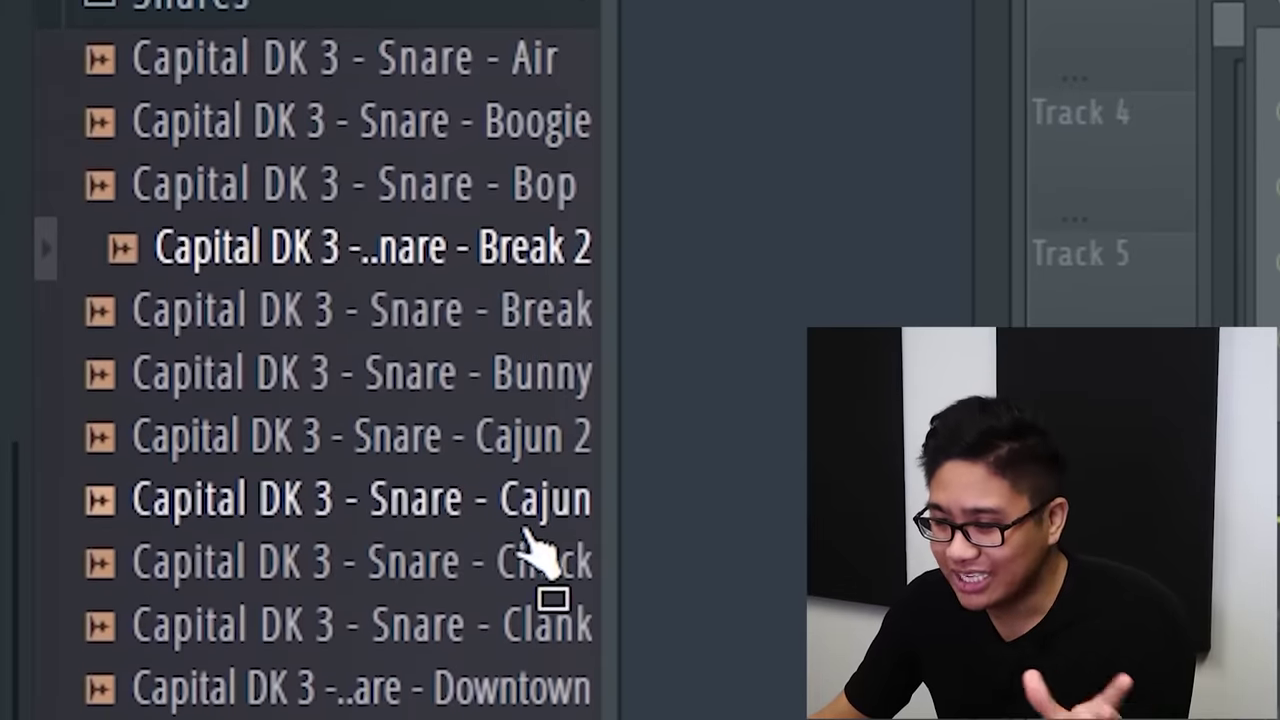
pyautogui.moveTo(530, 650); pyautogui.dragTo(520, 719)
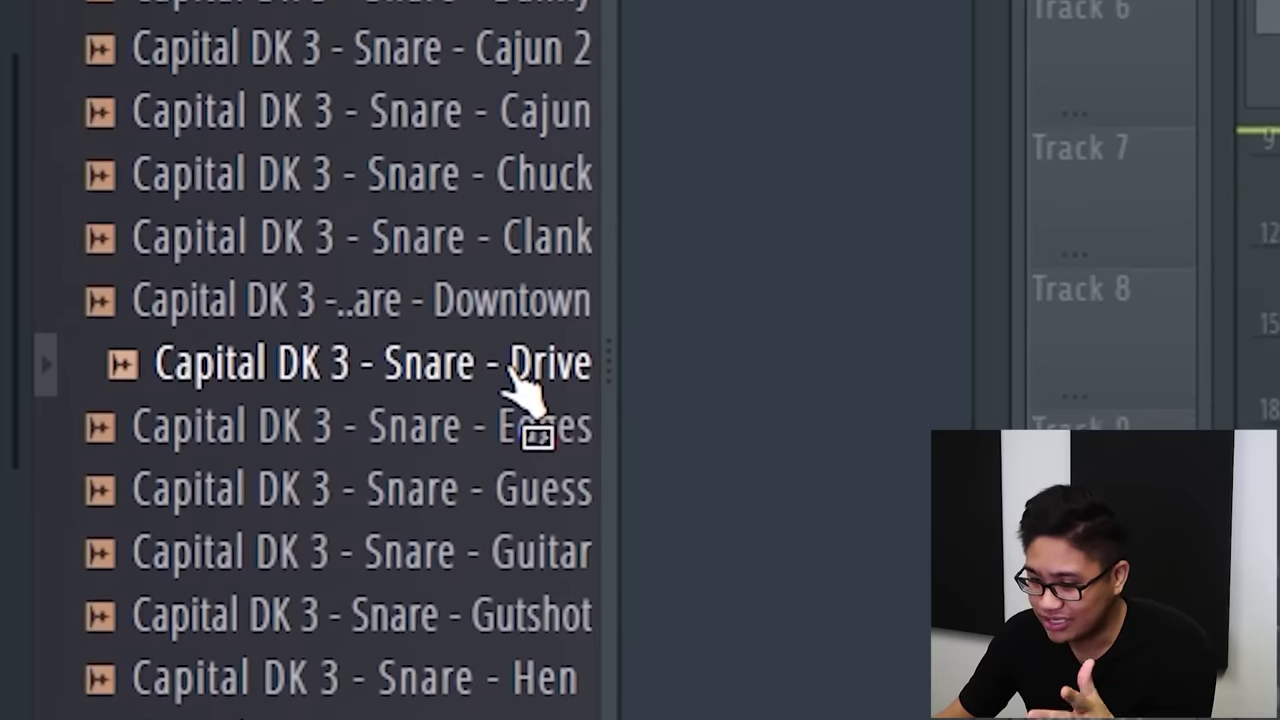
pyautogui.moveTo(514, 362)
pyautogui.mouseDown()
pyautogui.moveTo(467, 400)
pyautogui.moveTo(491, 362)
pyautogui.mouseUp()
pyautogui.rightClick(491, 362)
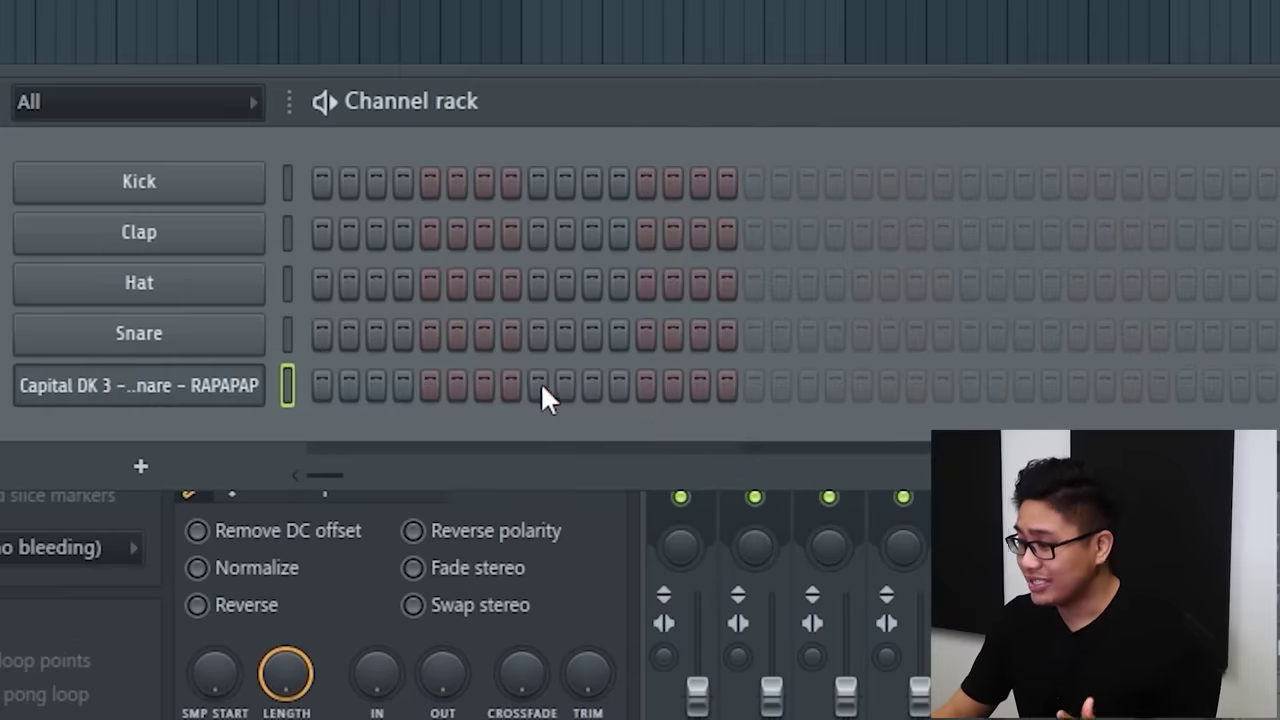
# - Place a single RAPAPAP snare hit on a later step of the pattern
pyautogui.click(968, 380)
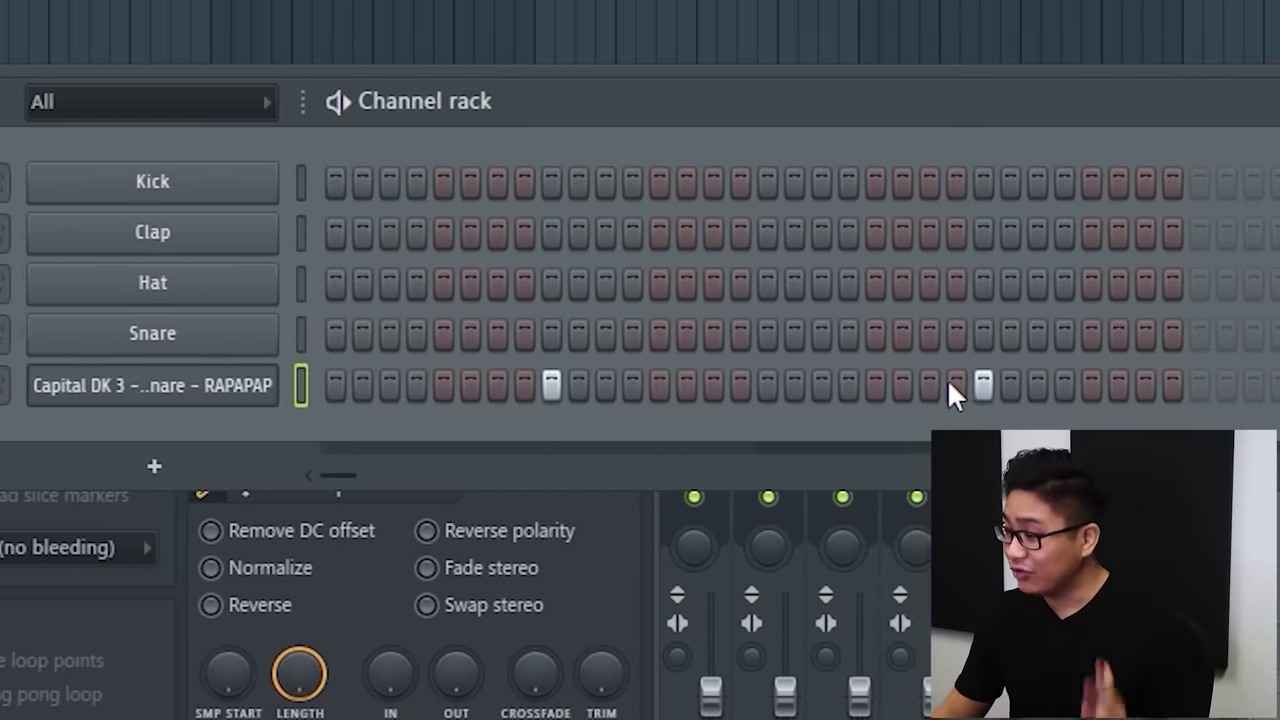
pyautogui.click(983, 385)
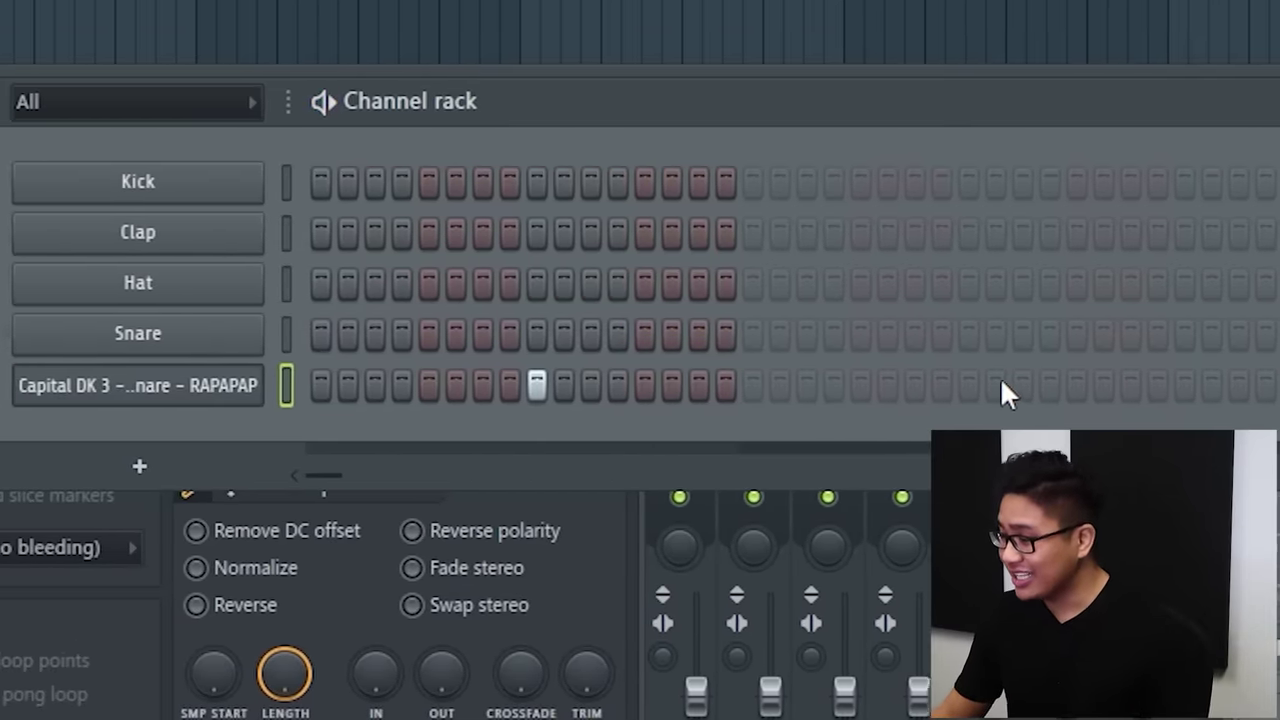
pyautogui.click(1091, 385)
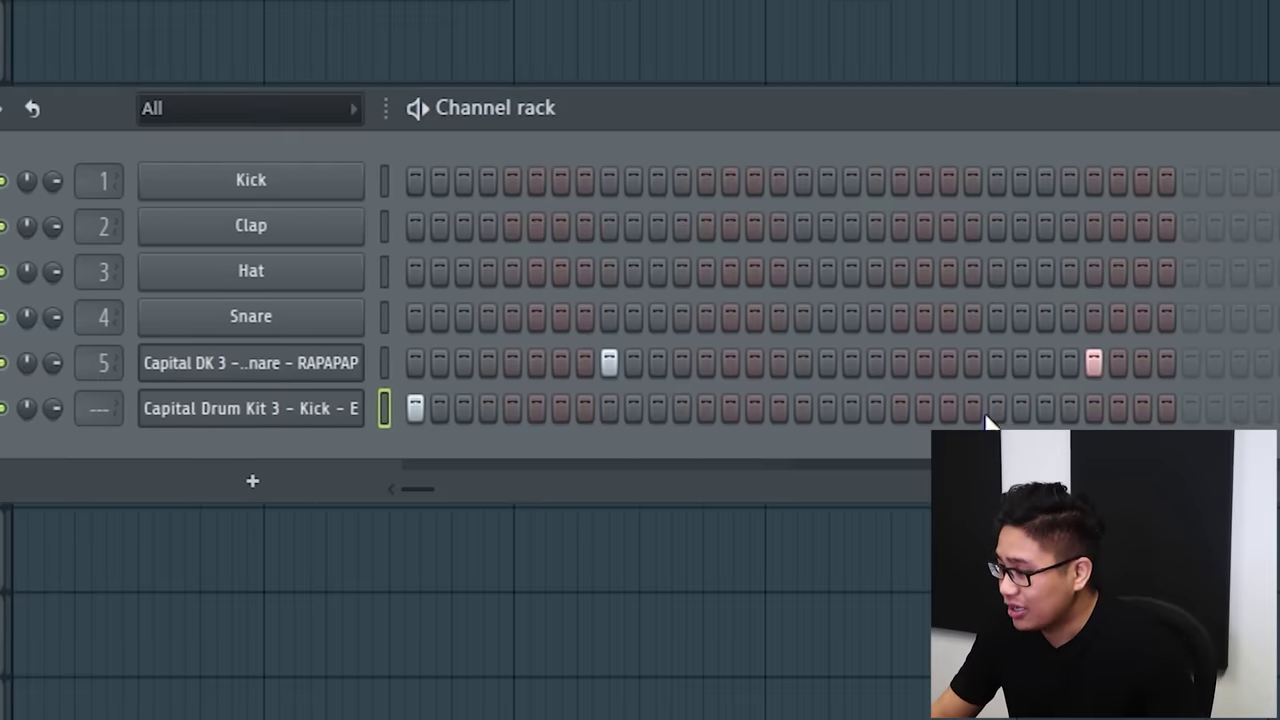
# - Give the new Capital Drum Kit 3 kick row a few sparse hits
pyautogui.click(1001, 408)
pyautogui.click(1097, 408)
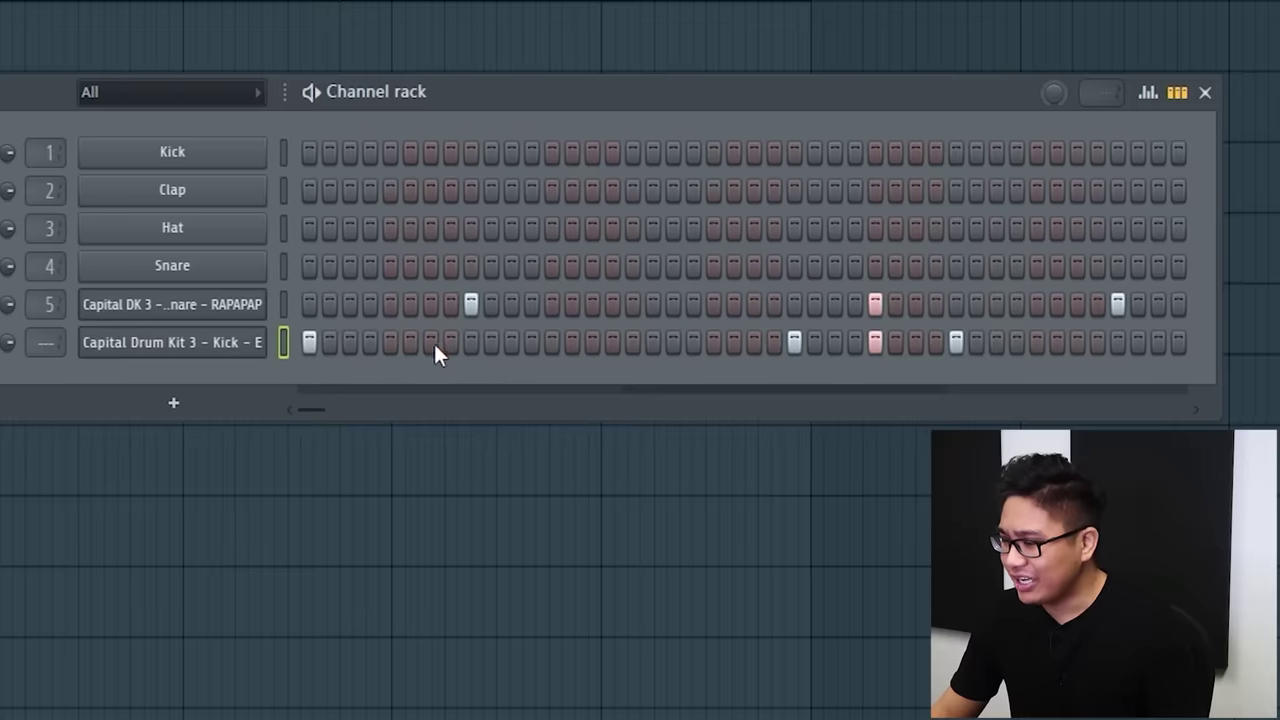
pyautogui.click(423, 340)
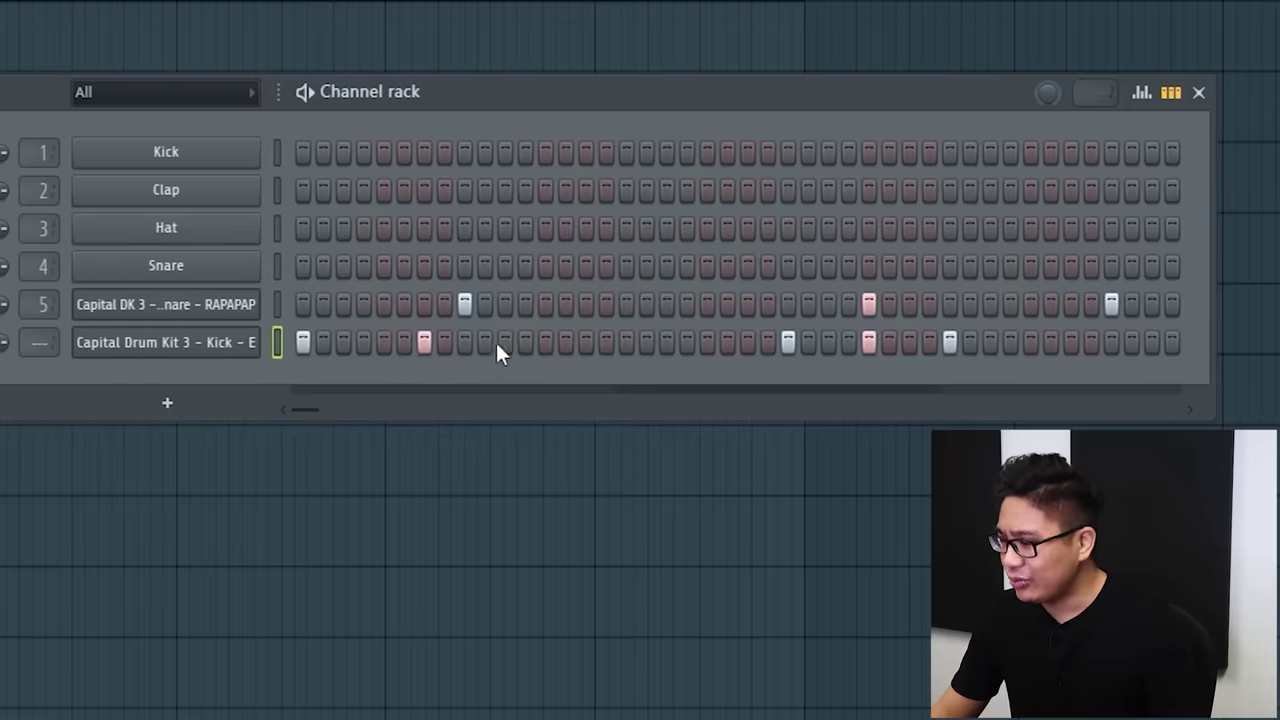
pyautogui.click(500, 340)
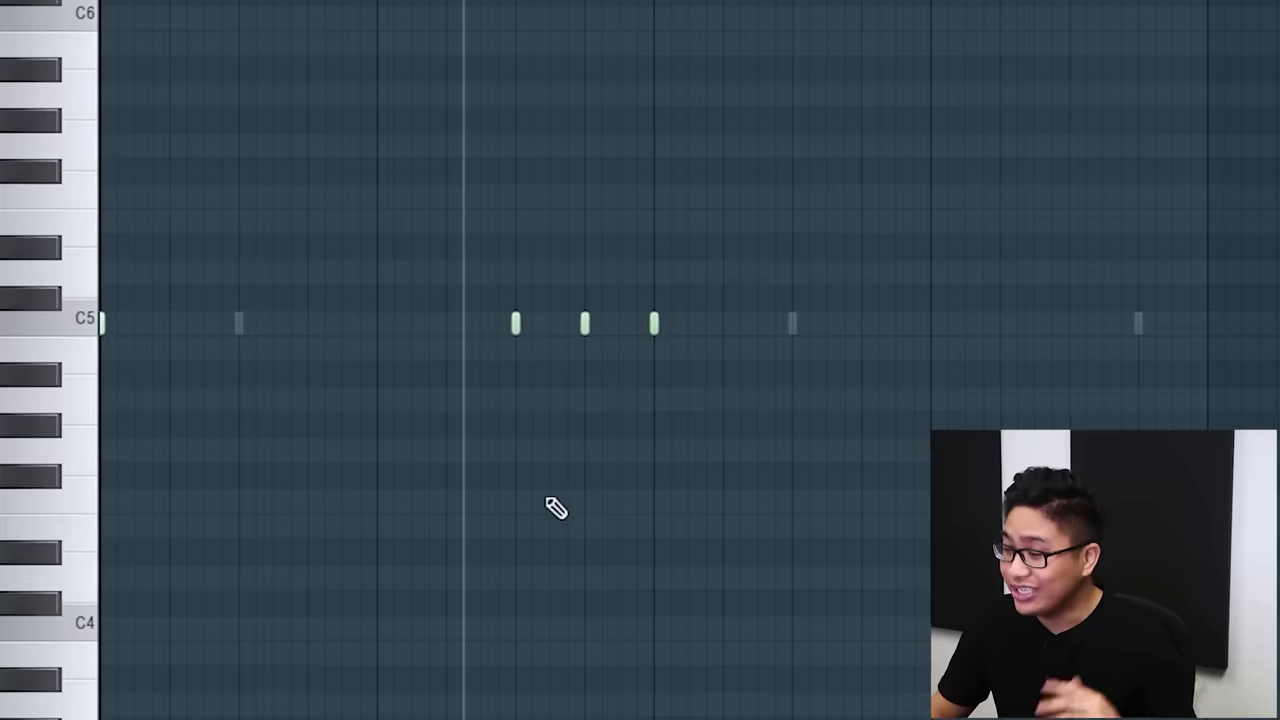
# - Select the third C5 kick note and paint two more C5 notes after it as a roll
pyautogui.keyDown('ctrl'); pyautogui.moveTo(723, 457); pyautogui.dragTo(604, 236); pyautogui.keyUp('ctrl')
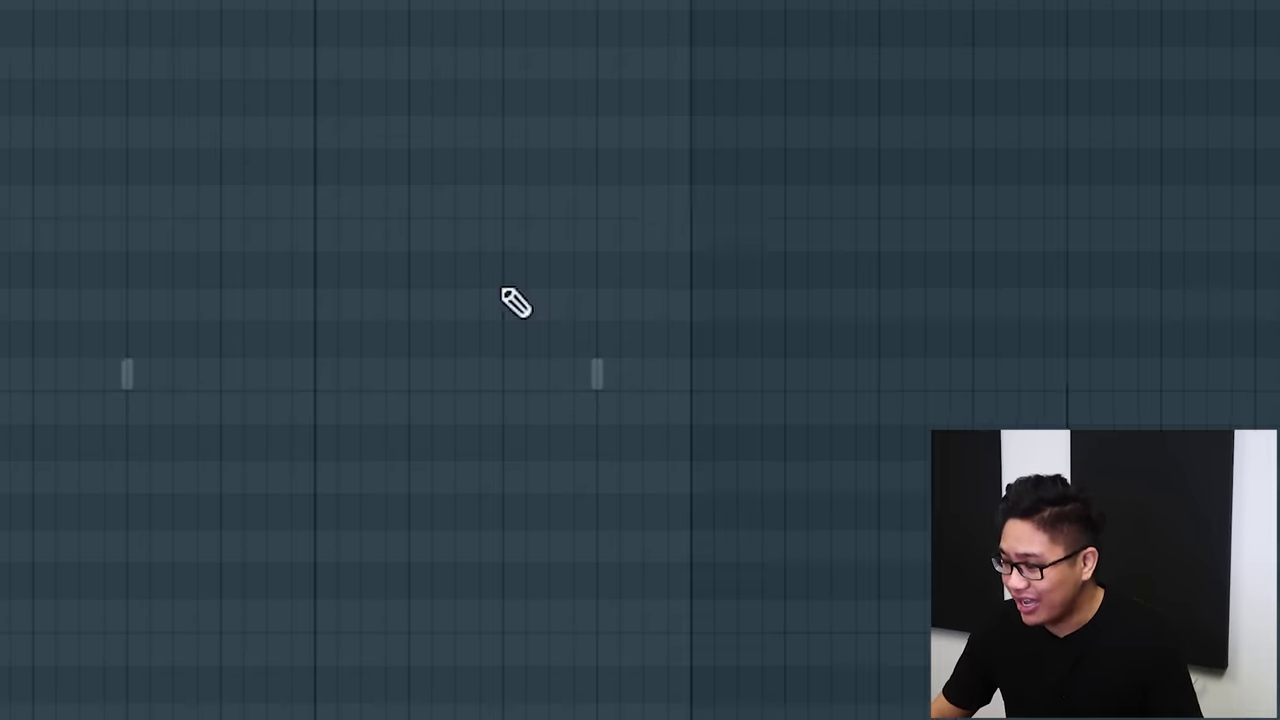
pyautogui.press('b')
pyautogui.moveTo(708, 356); pyautogui.dragTo(850, 360)
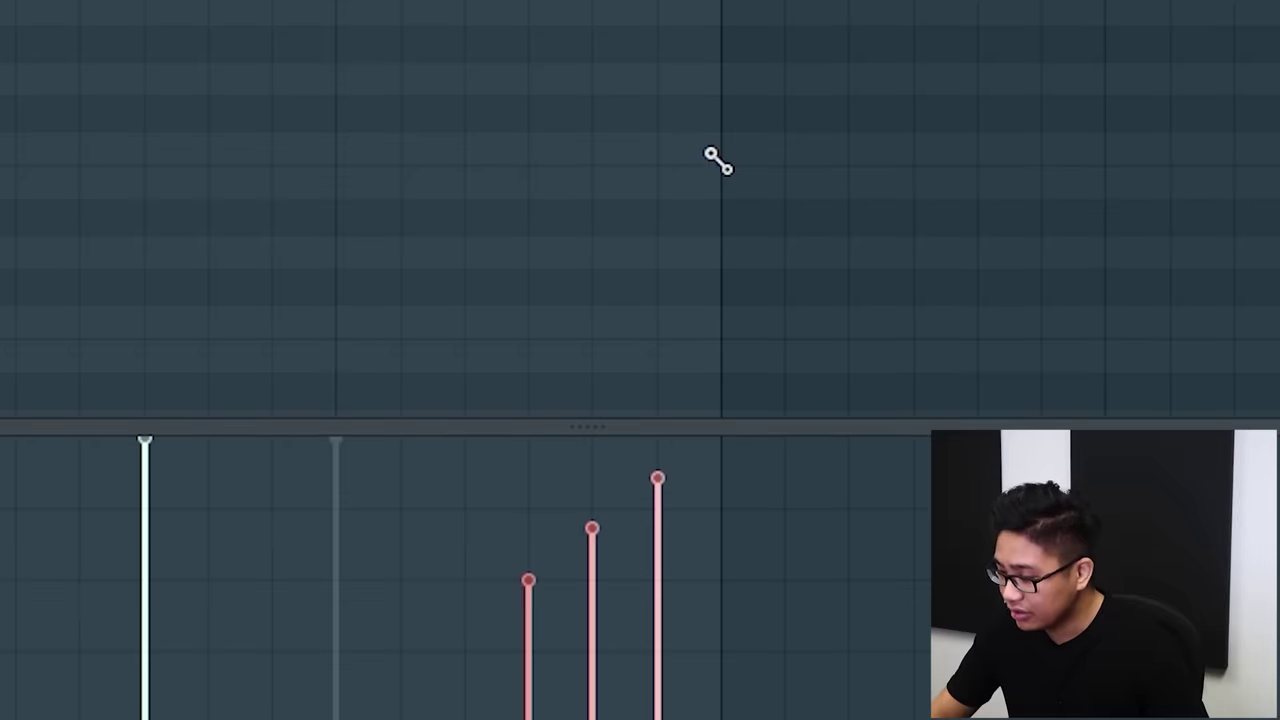
pyautogui.scroll(-4, 611, 300)
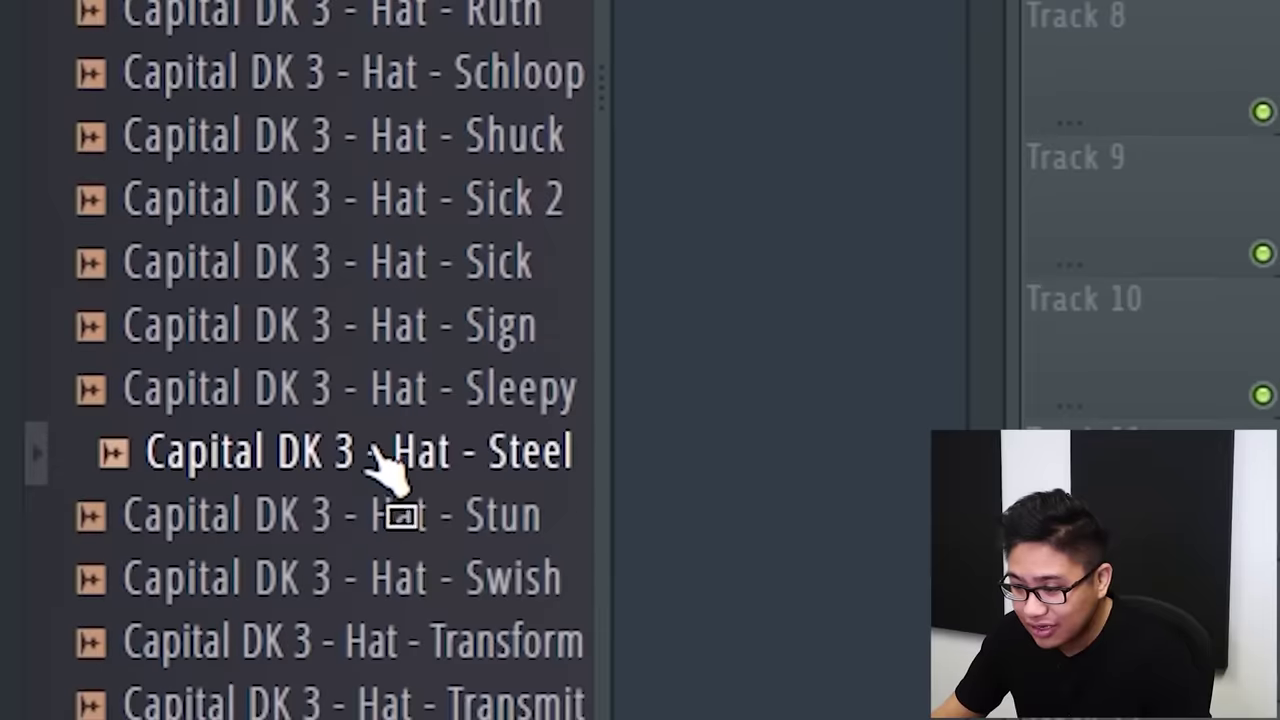
pyautogui.rightClick(386, 468)
# - Load Hat - Steel into a new channel, fill every second step, then clear the row
pyautogui.click(606, 502)
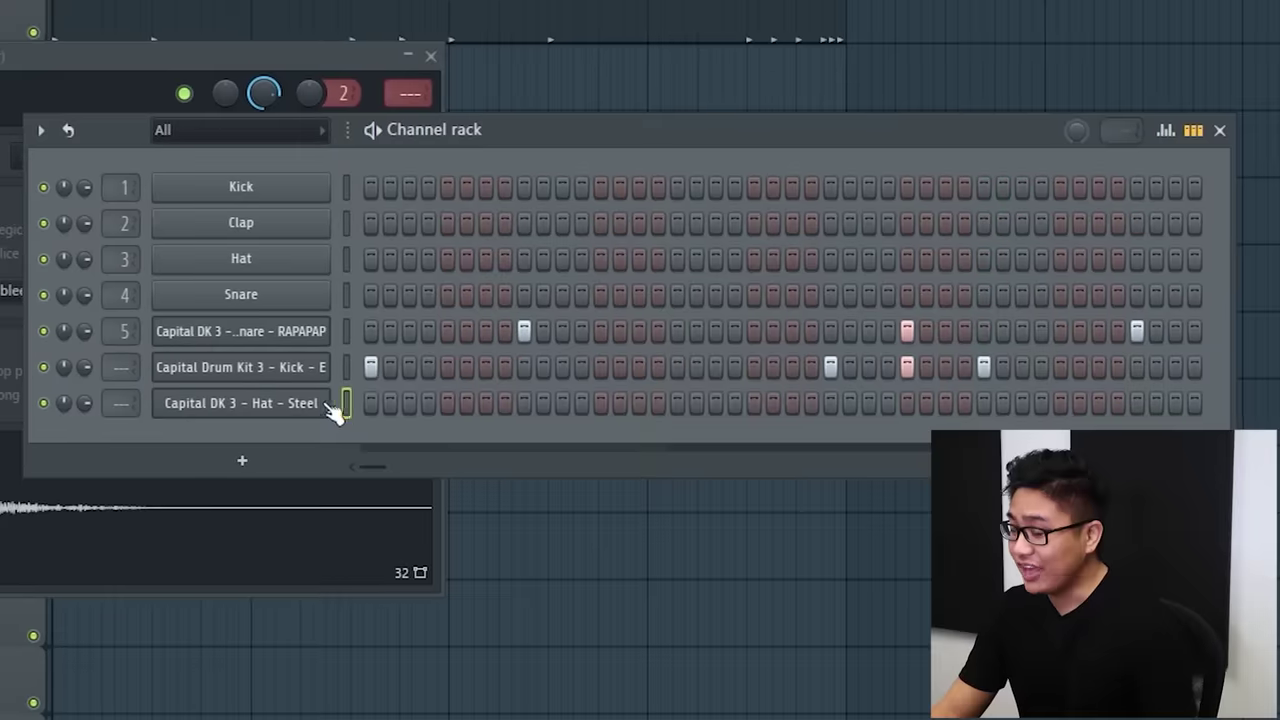
pyautogui.rightClick(324, 402)
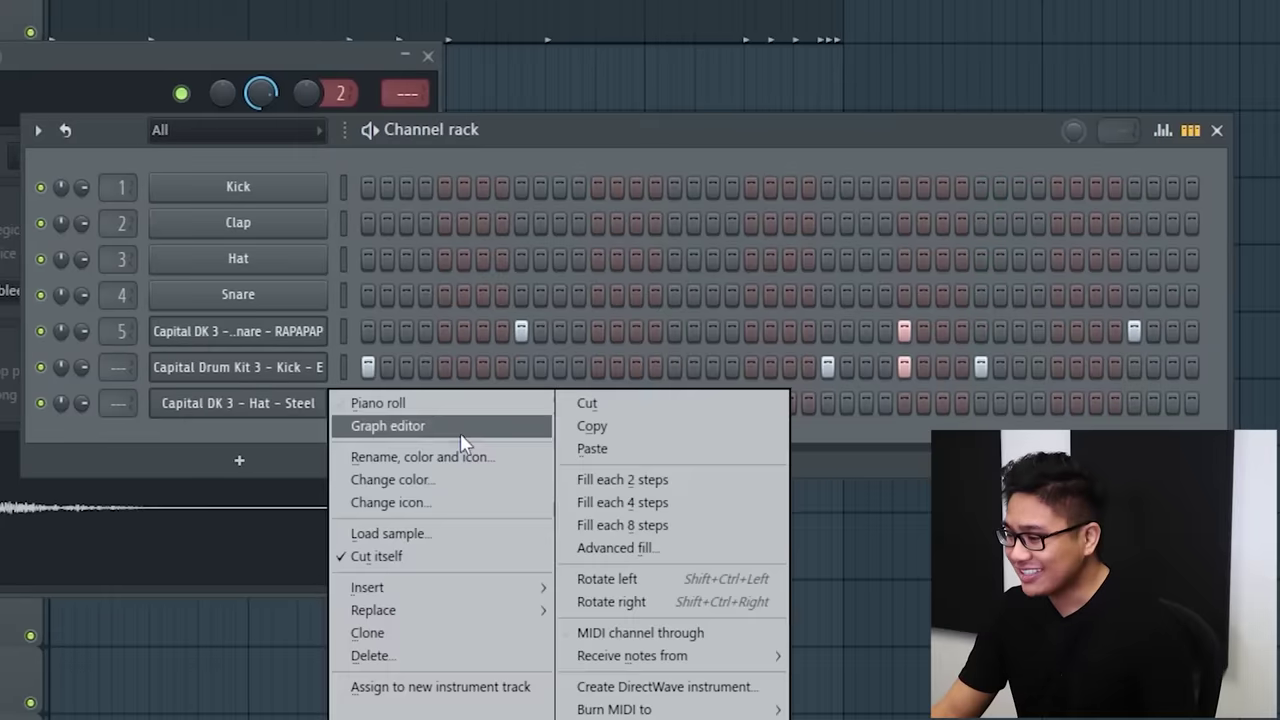
pyautogui.click(594, 482)
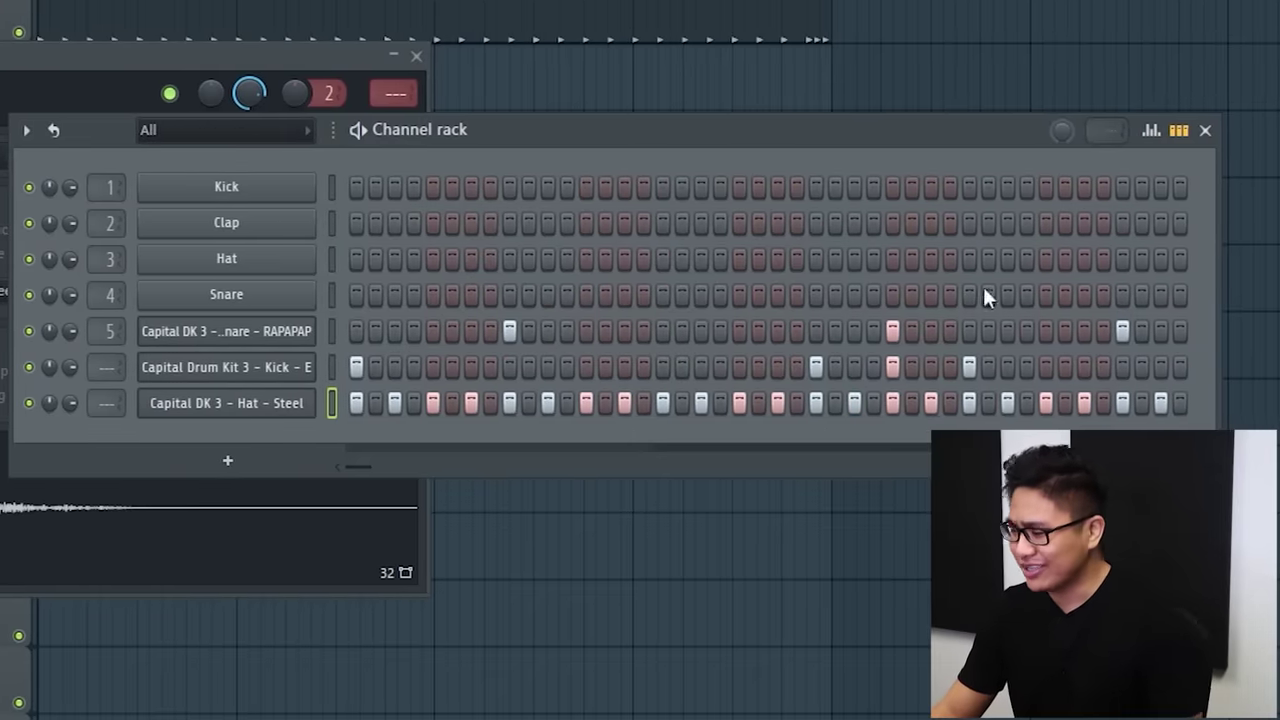
pyautogui.rightClick(326, 400)
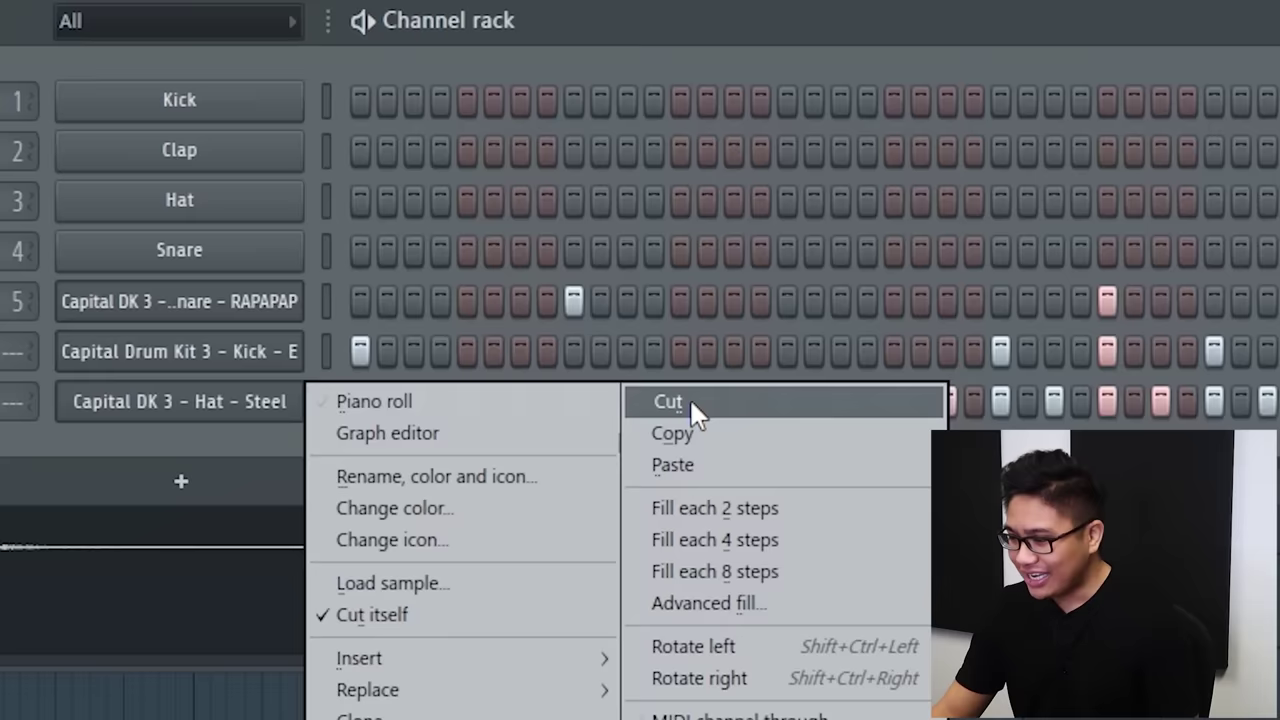
pyautogui.click(686, 400)
# - Place hat hits on steps 1, 4, 7, 9, 12, 15 and 17
pyautogui.click(356, 401)
pyautogui.click(436, 401)
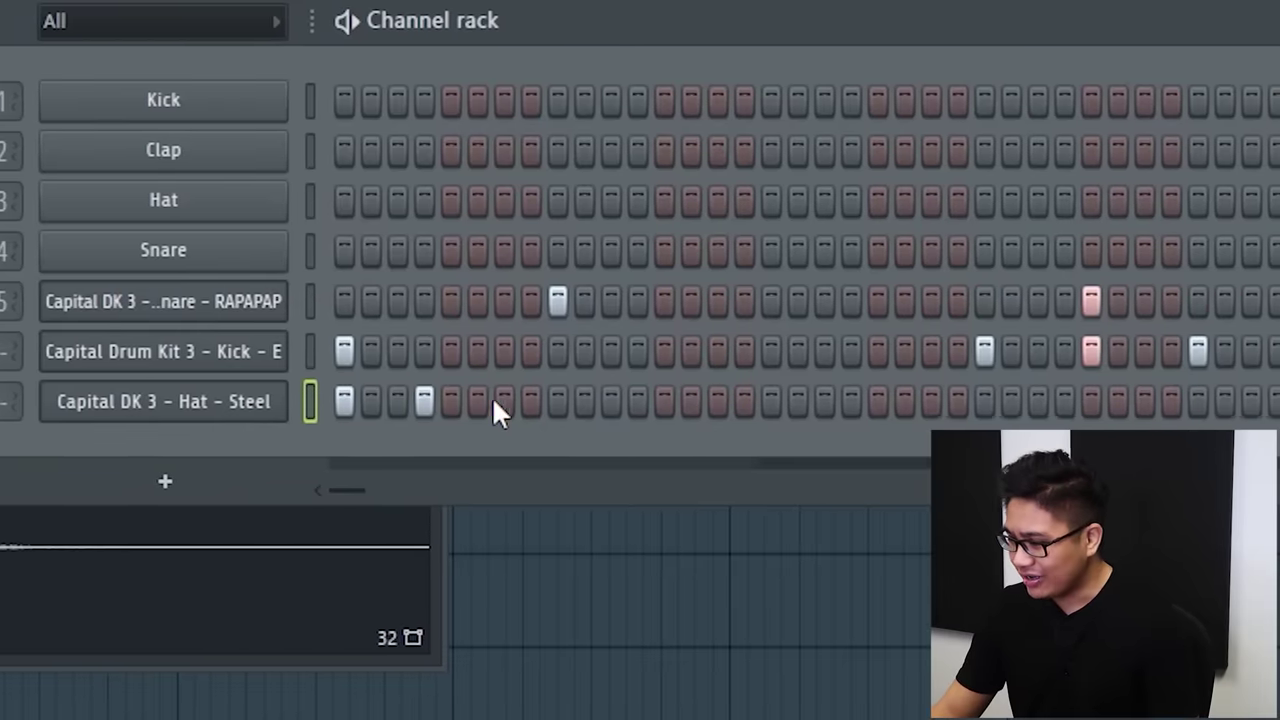
pyautogui.click(516, 401)
pyautogui.click(551, 401)
pyautogui.click(633, 401)
pyautogui.click(713, 401)
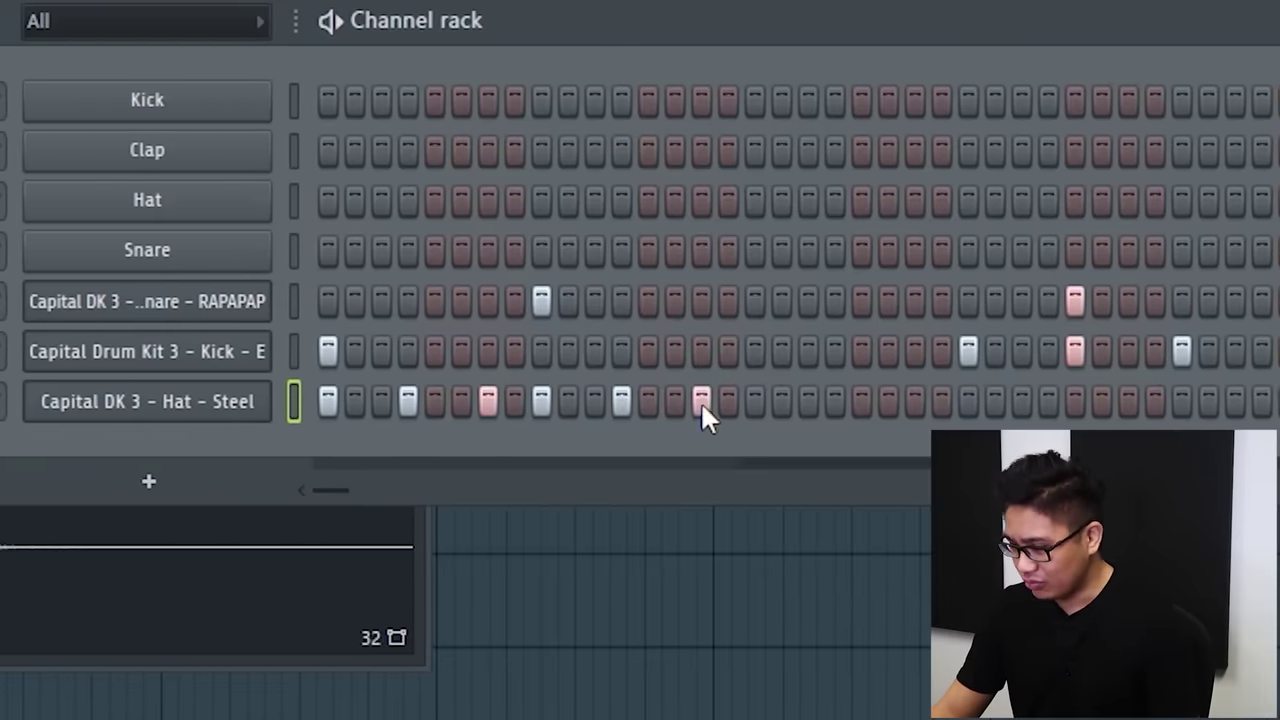
pyautogui.click(760, 401)
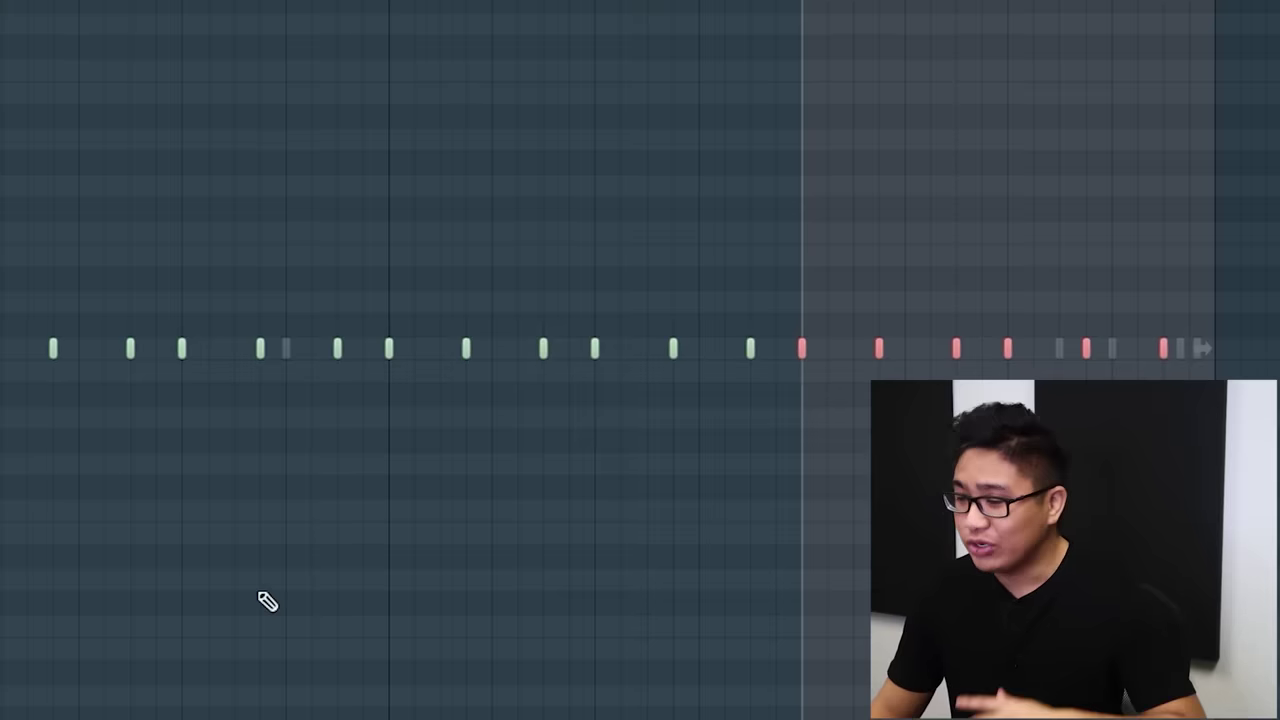
# - Lower the velocity of a couple of hat notes and delete two of them
pyautogui.hotkey('ctrl', 'a')
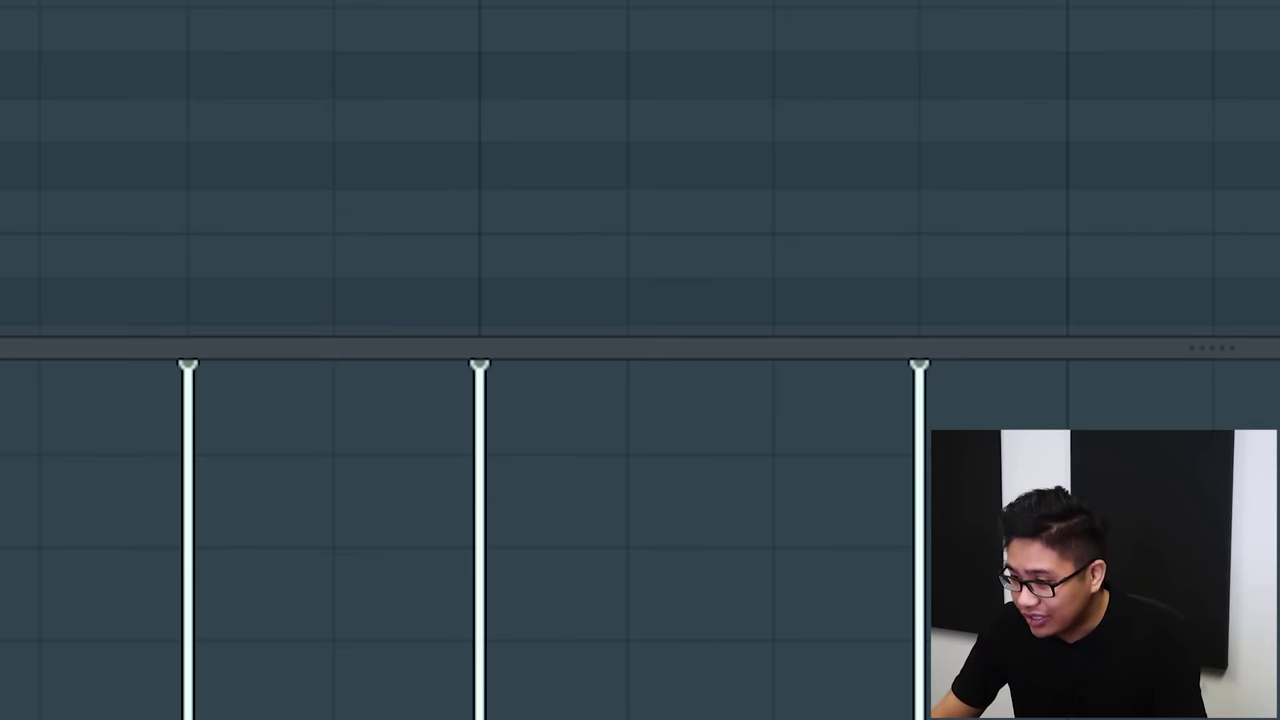
pyautogui.moveTo(334, 400); pyautogui.dragTo(334, 542)
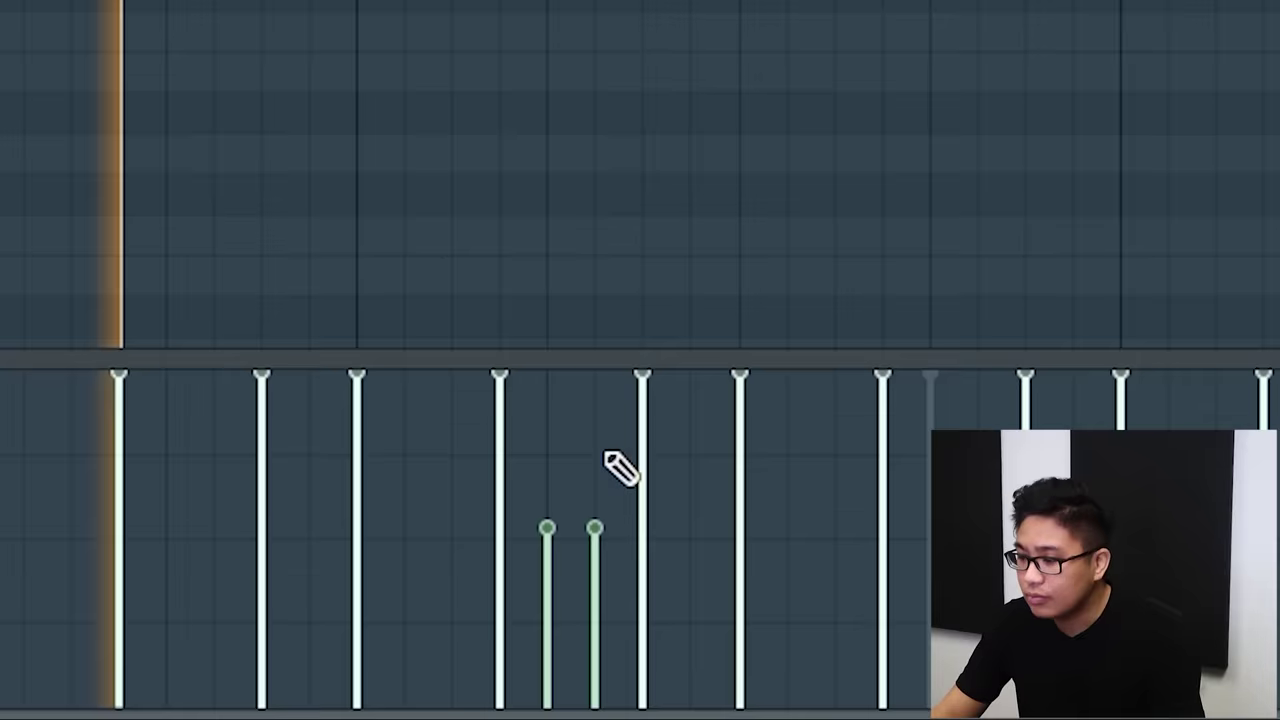
pyautogui.click(595, 566)
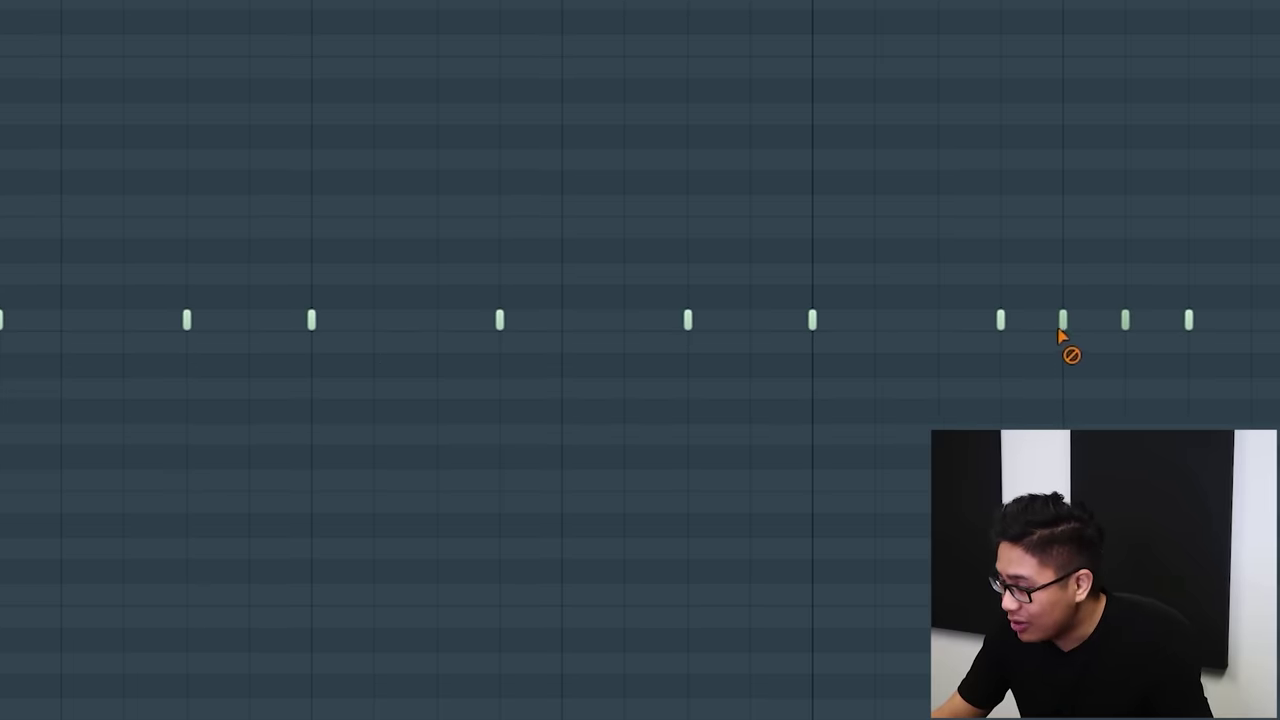
pyautogui.rightClick(1060, 332)
pyautogui.rightClick(1126, 333)
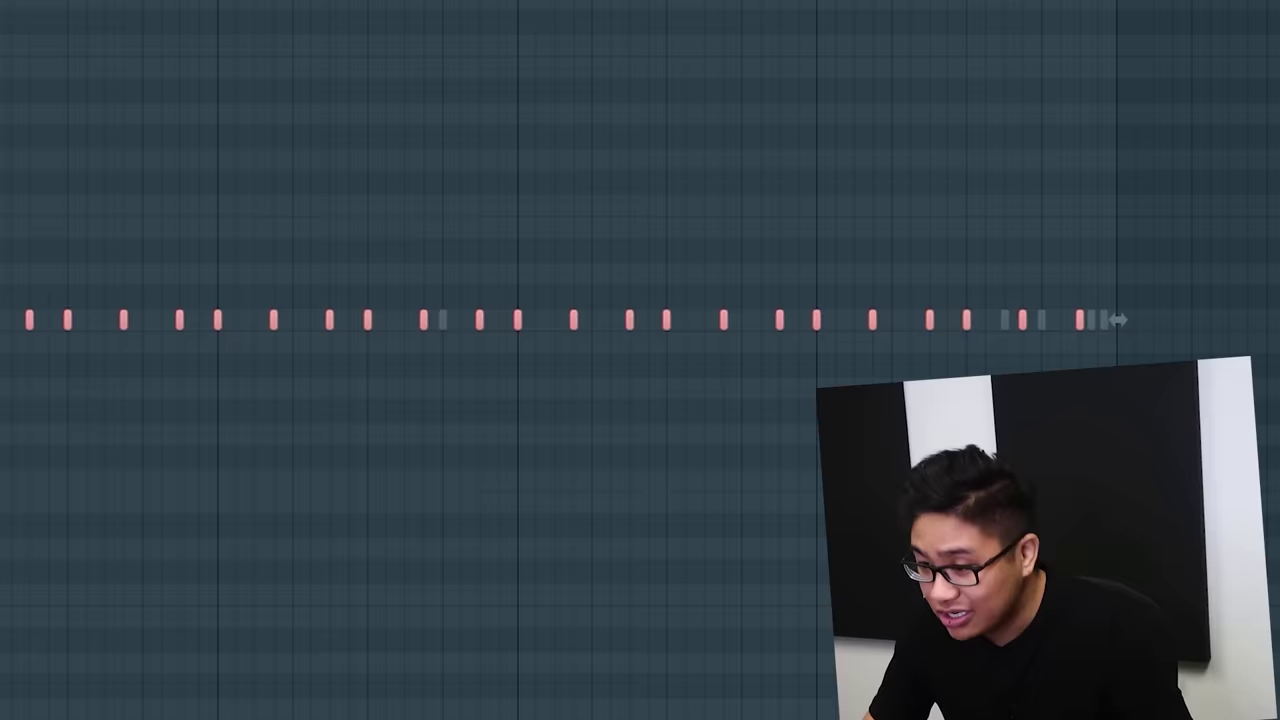
# - Randomize the hat note levels and draw a few extra hats below C5
pyautogui.hotkey('alt', 'r')
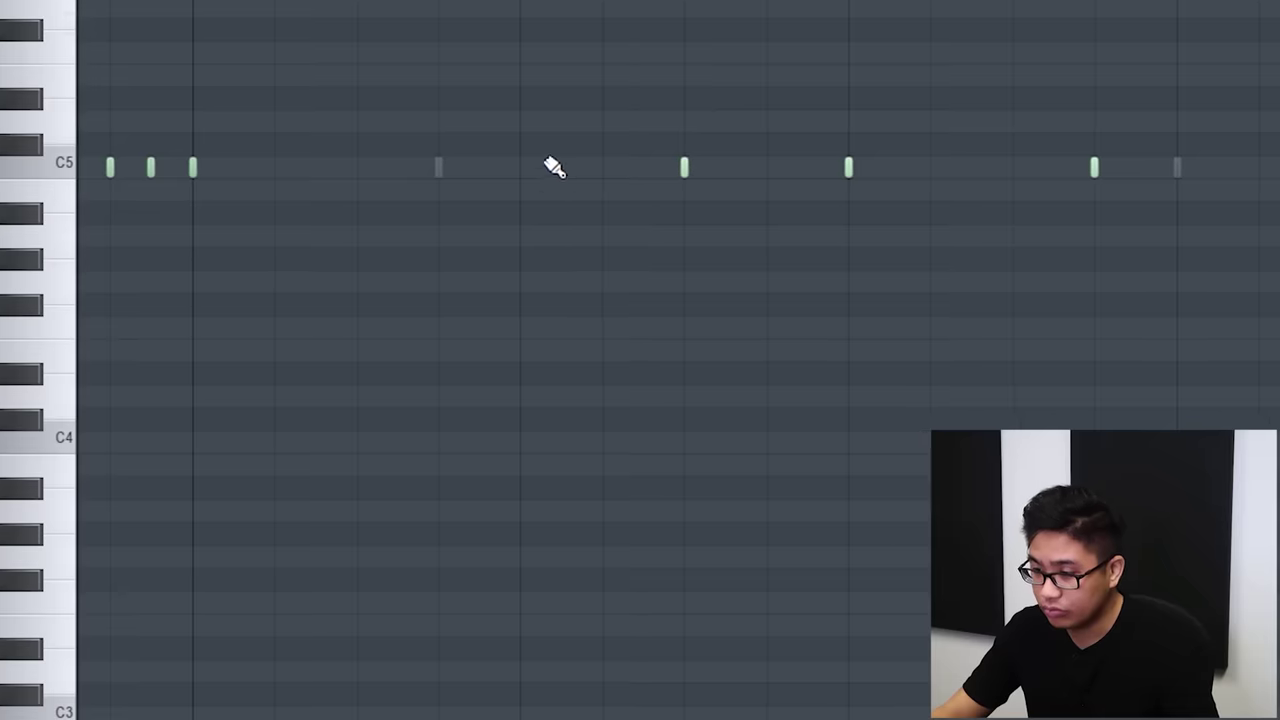
pyautogui.click(500, 163)
pyautogui.click(568, 373)
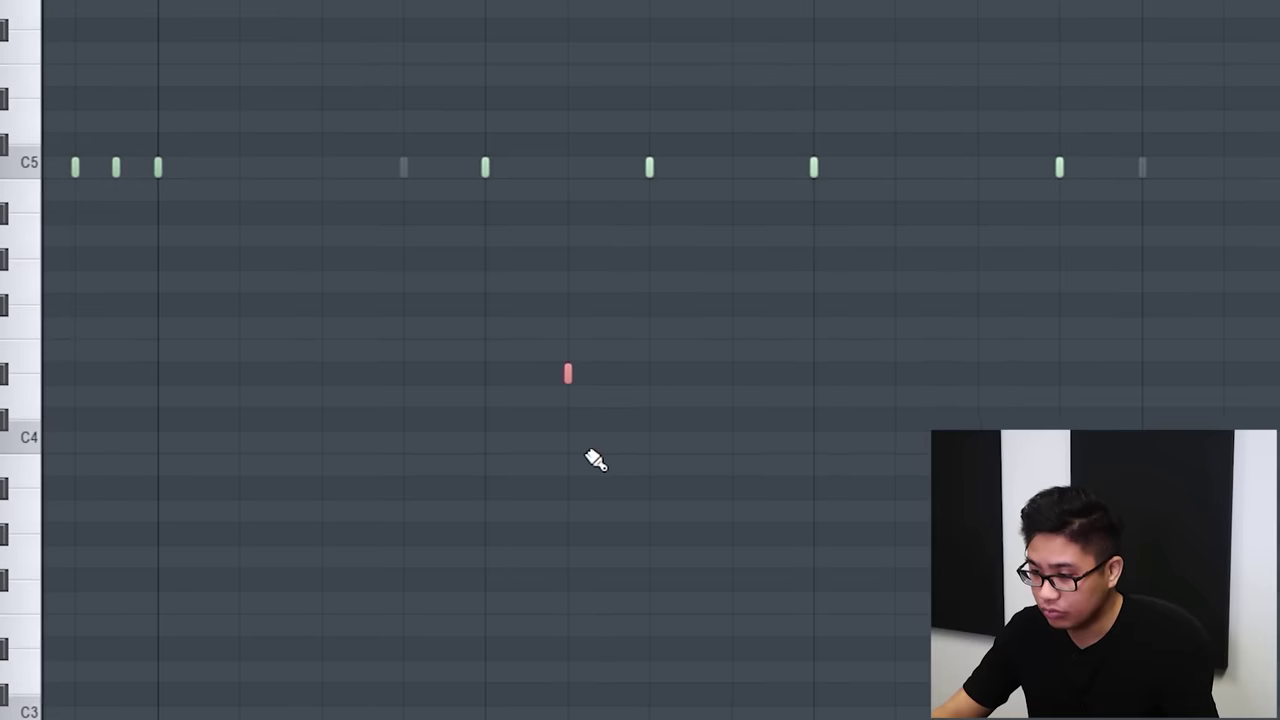
pyautogui.click(485, 167)
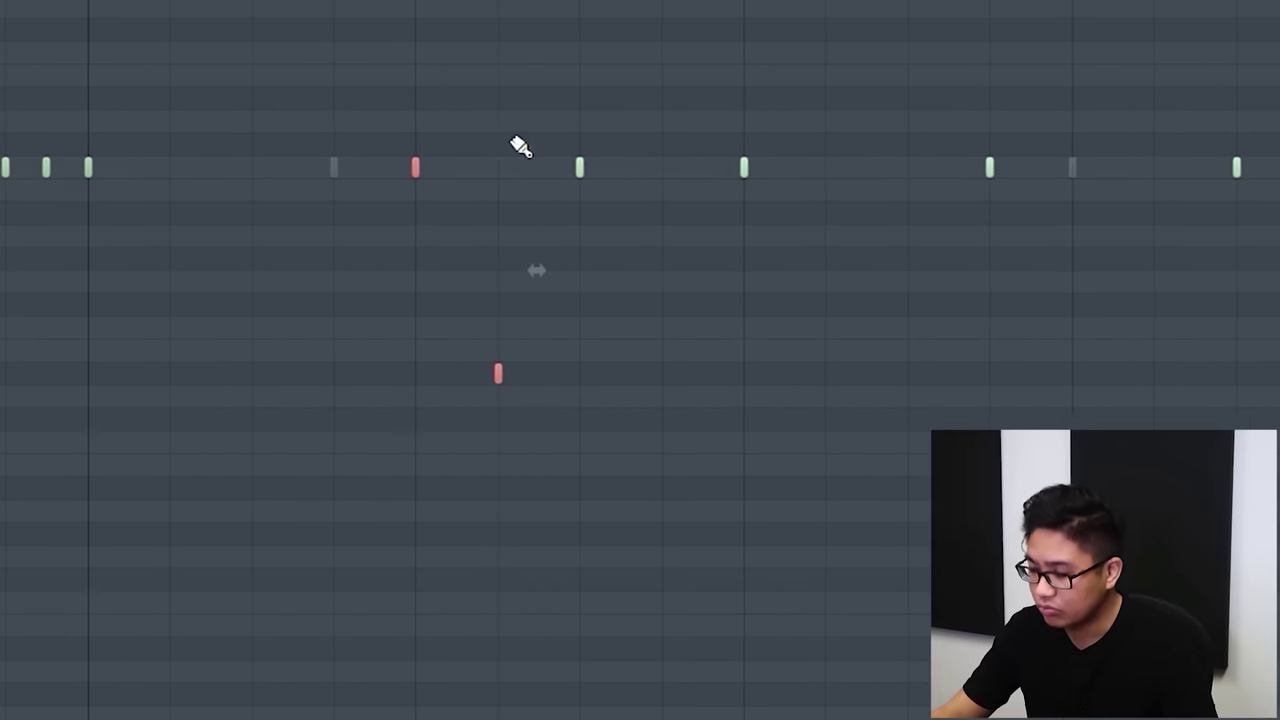
pyautogui.keyDown('ctrl'); pyautogui.scroll(-2, 560, 177); pyautogui.keyUp('ctrl')
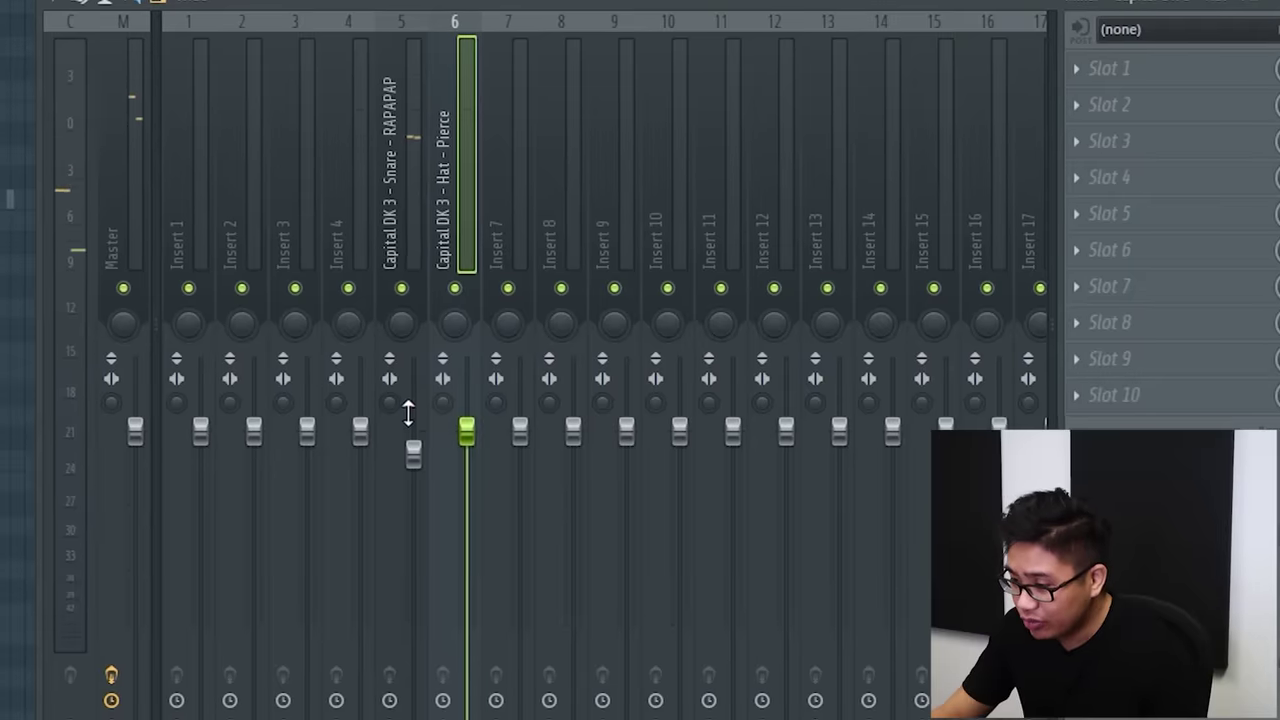
# - Lower Insert 6's fader, add Fruity Flangus, and set FabFilter Pro-R's mix low
pyautogui.moveTo(460, 432); pyautogui.dragTo(452, 482)
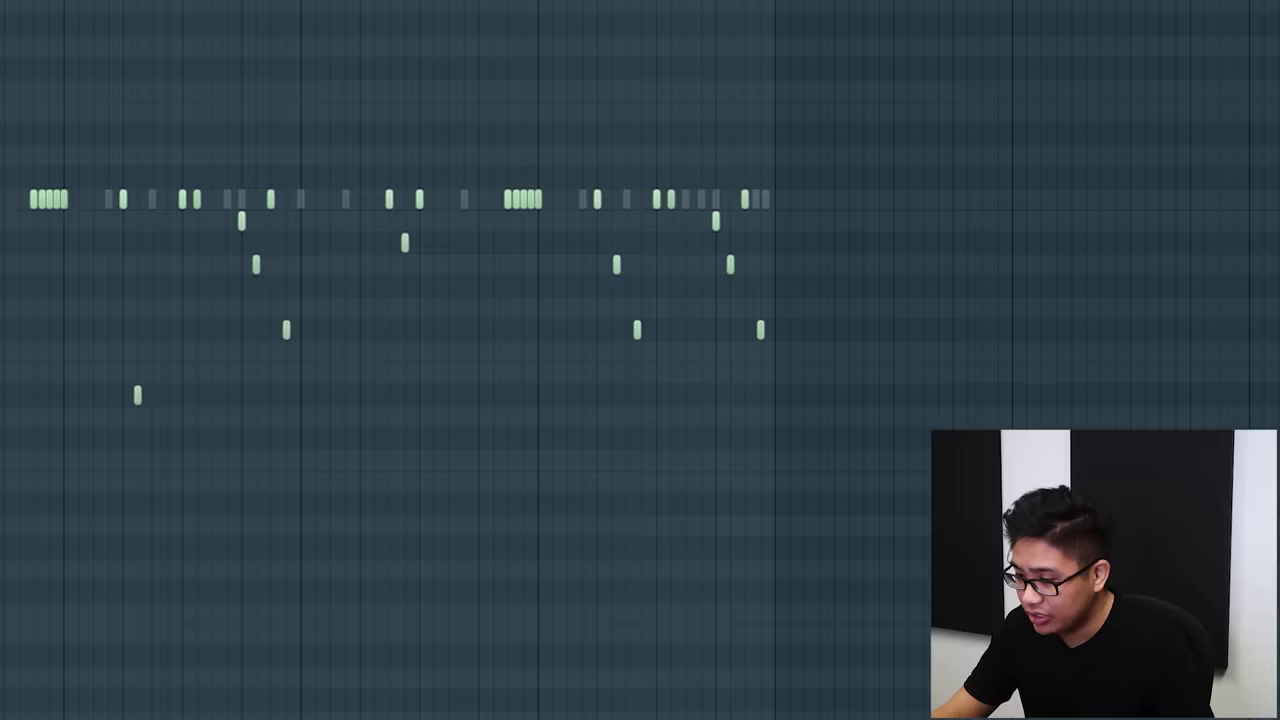
pyautogui.hotkey('ctrl', 'a')
pyautogui.hotkey('alt', 'r')
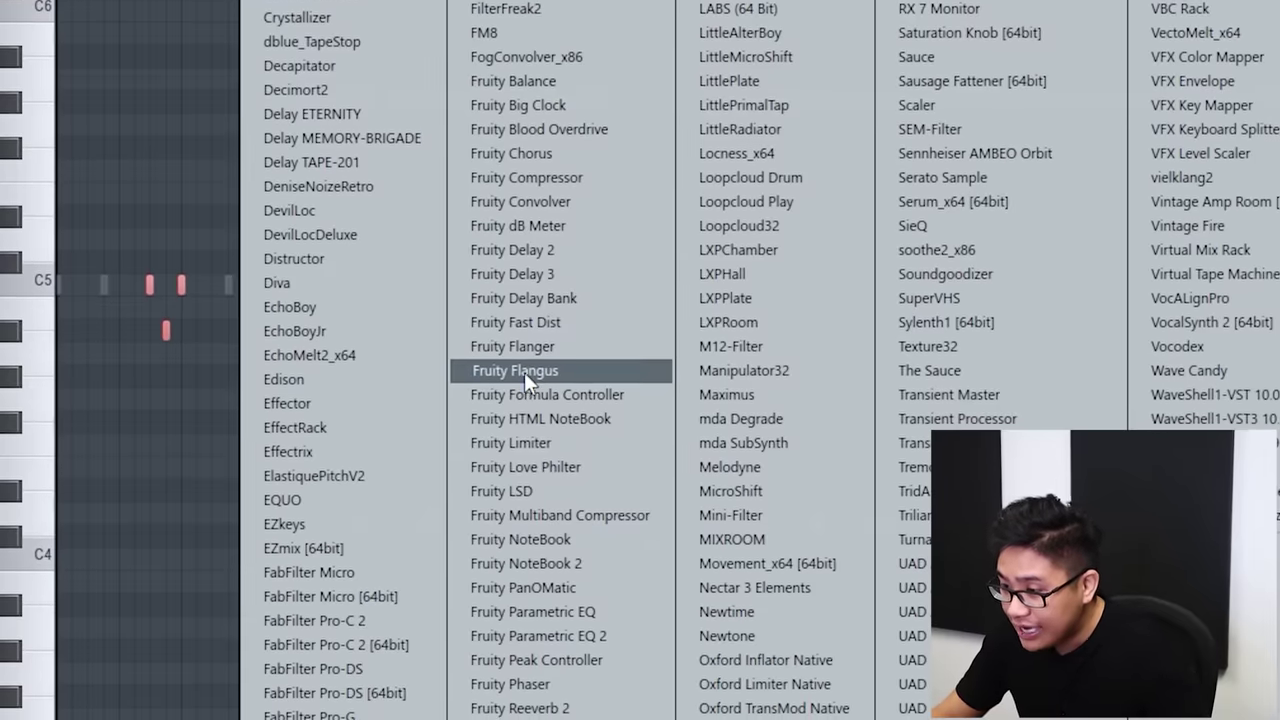
pyautogui.click(524, 372)
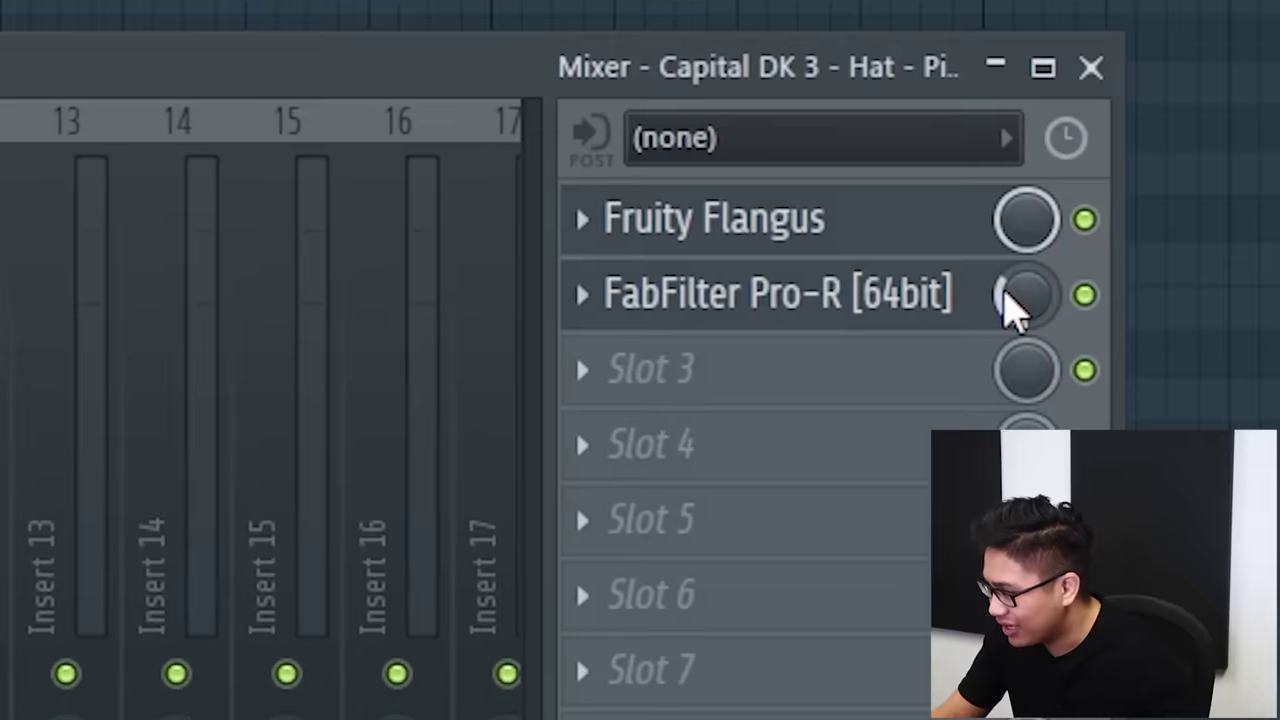
pyautogui.moveTo(1015, 310); pyautogui.dragTo(1061, 295)
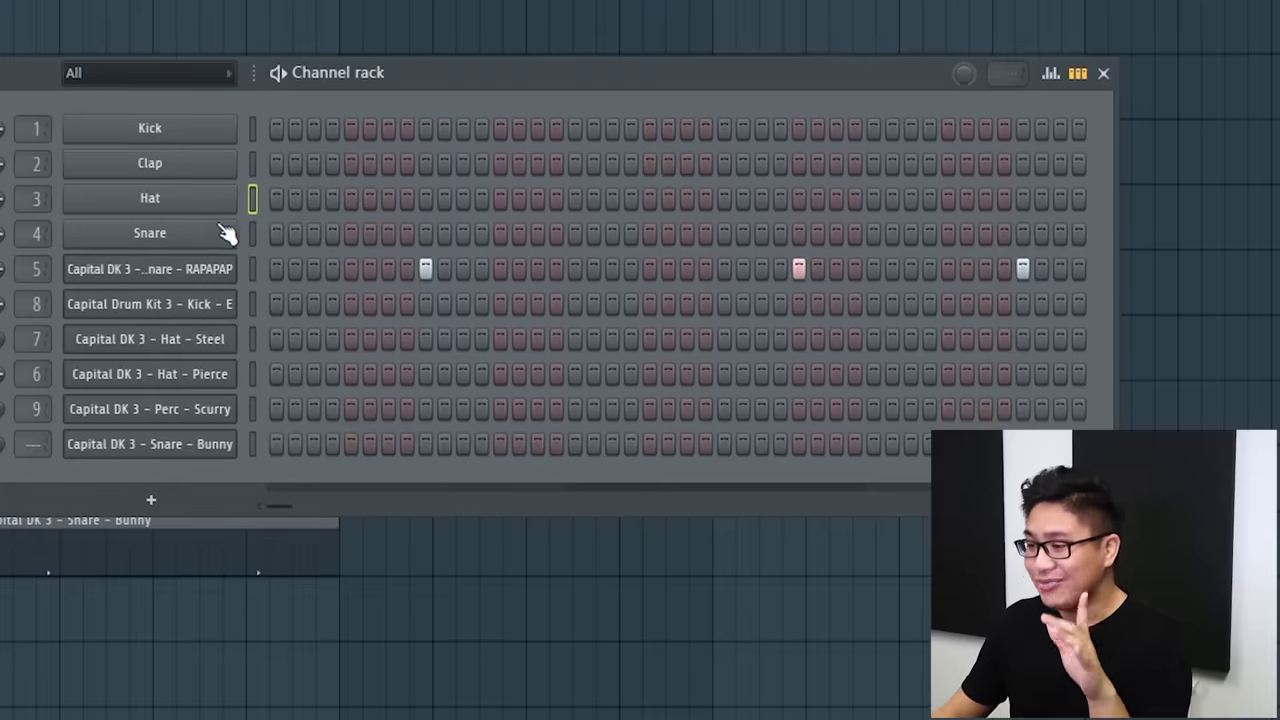
# - Insert Keyscape [64bit] as a new instrument channel from the channel menu
pyautogui.rightClick(200, 195)
pyautogui.moveTo(367, 370)
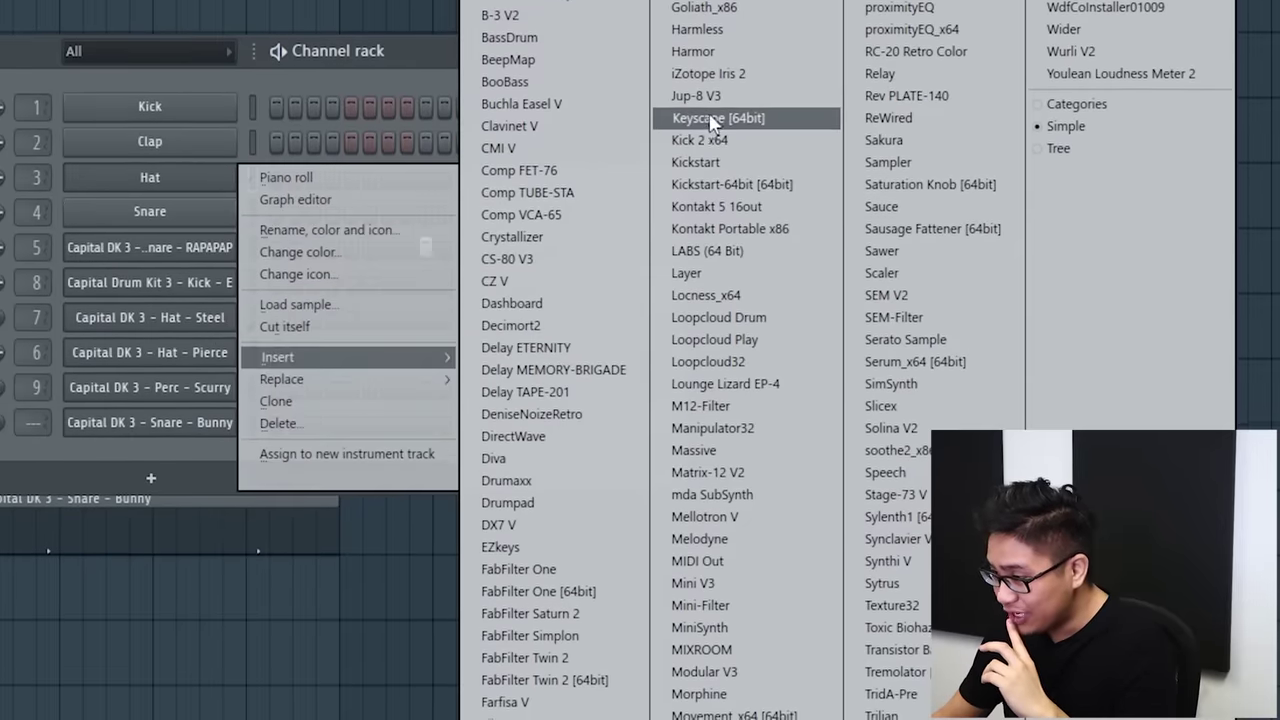
pyautogui.click(705, 120)
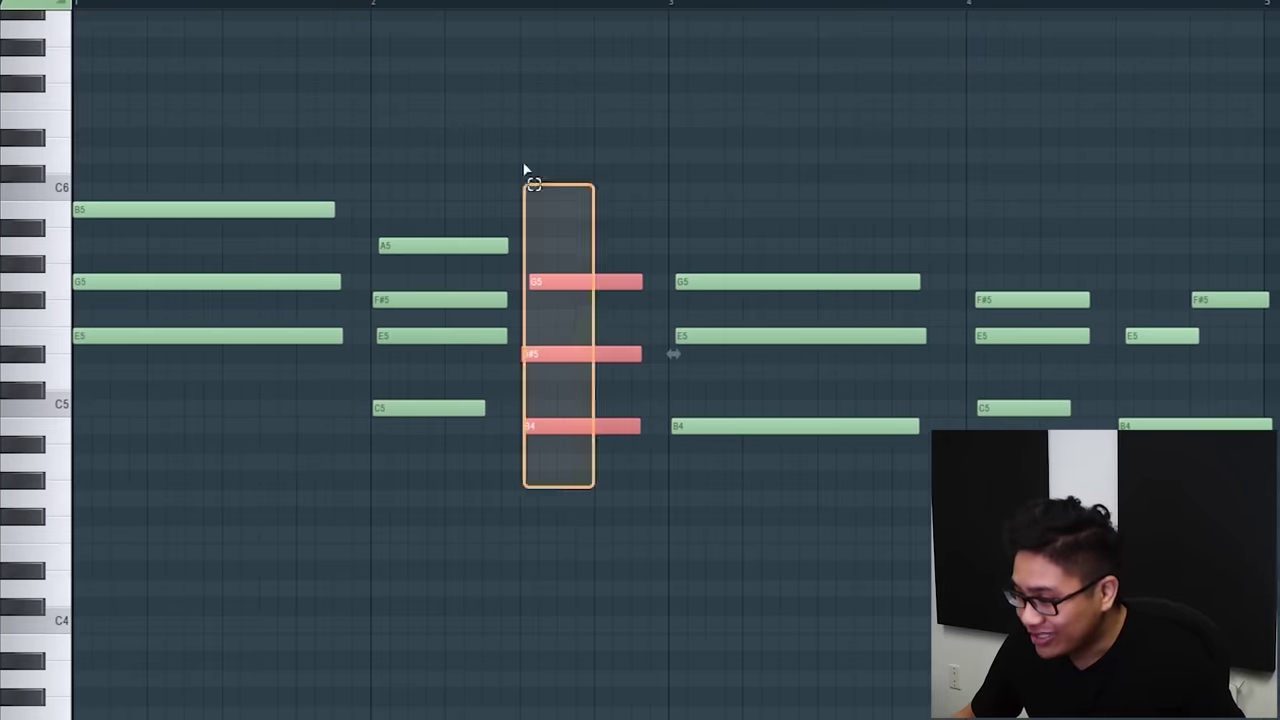
# - Stagger the chords A5-F#5-E5-C5, G5-E5-B4, G5-D#5-B4 and F#5-E5-C5-A4 like a strum
pyautogui.moveTo(526, 171); pyautogui.dragTo(620, 171)
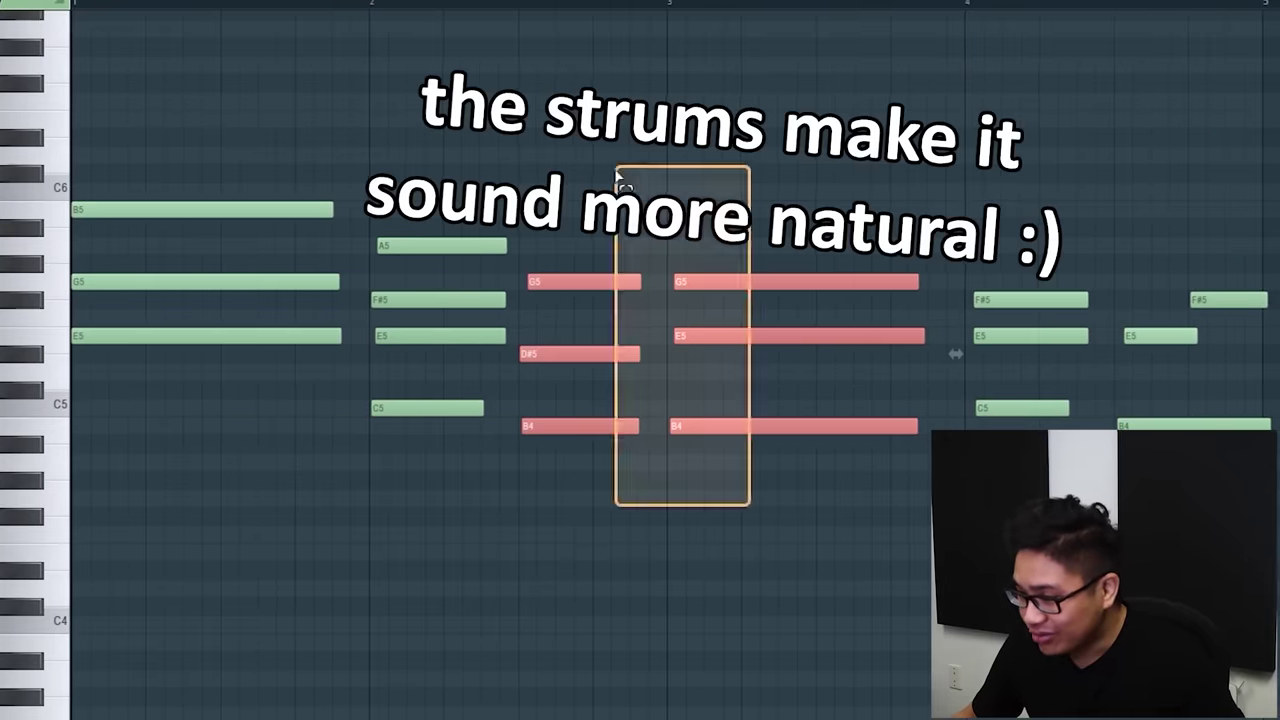
pyautogui.scroll(3, 336, 475)
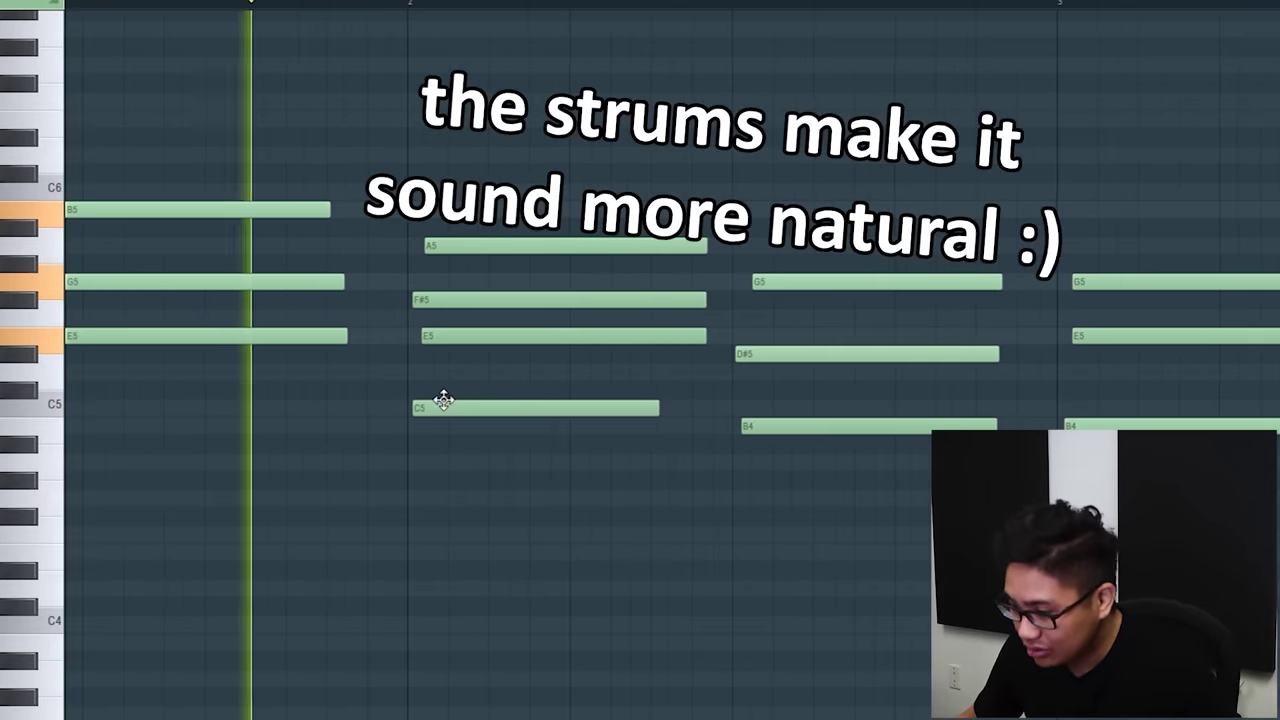
pyautogui.moveTo(517, 471); pyautogui.dragTo(458, 249)
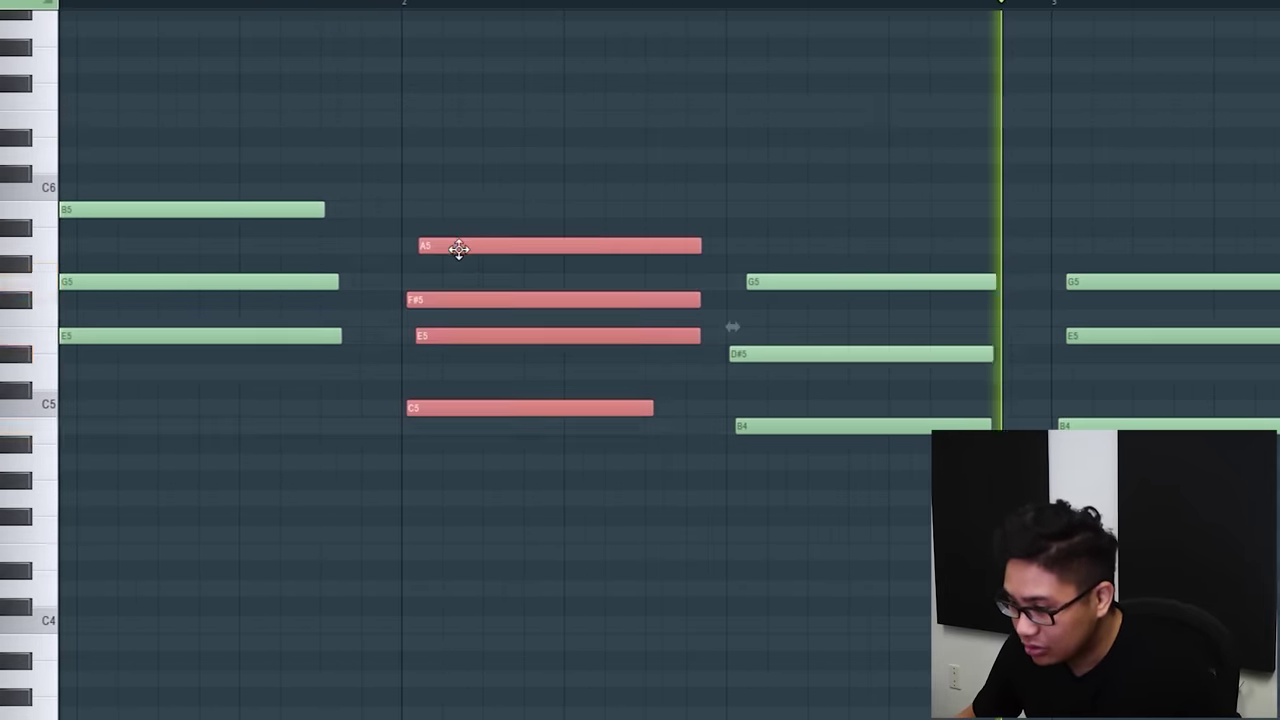
pyautogui.moveTo(820, 571); pyautogui.dragTo(700, 255)
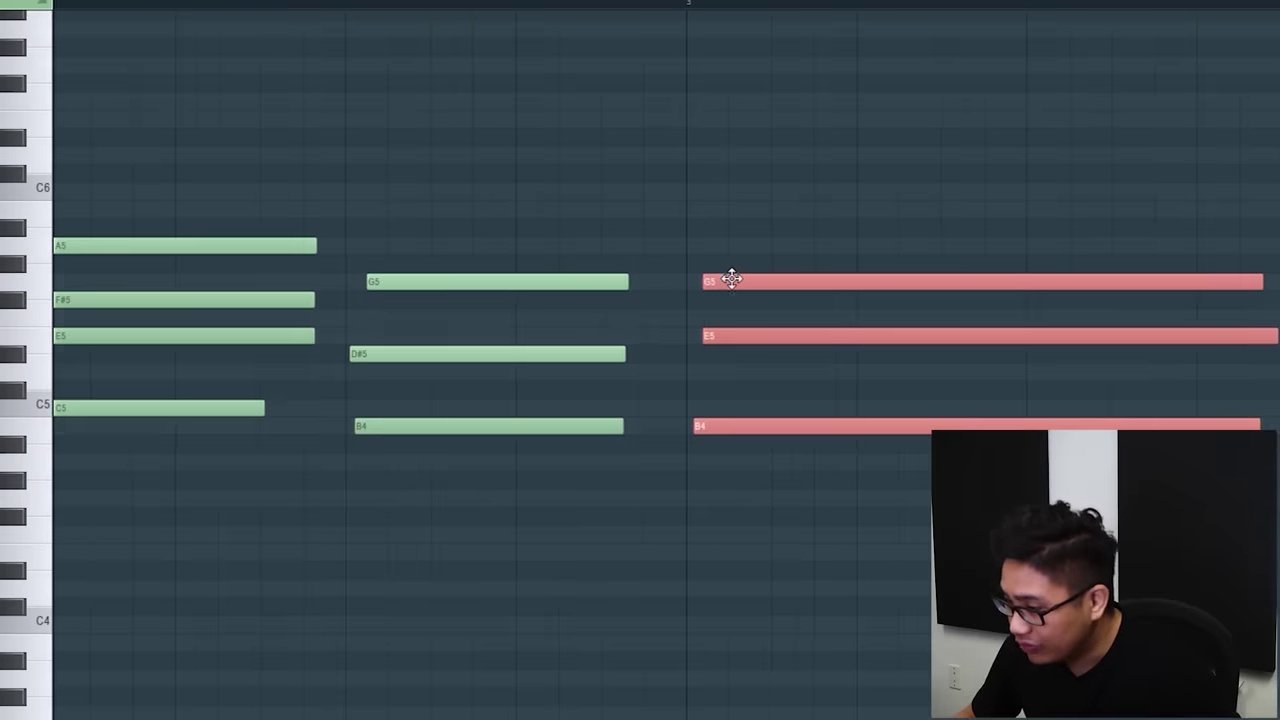
pyautogui.moveTo(508, 546); pyautogui.dragTo(385, 270)
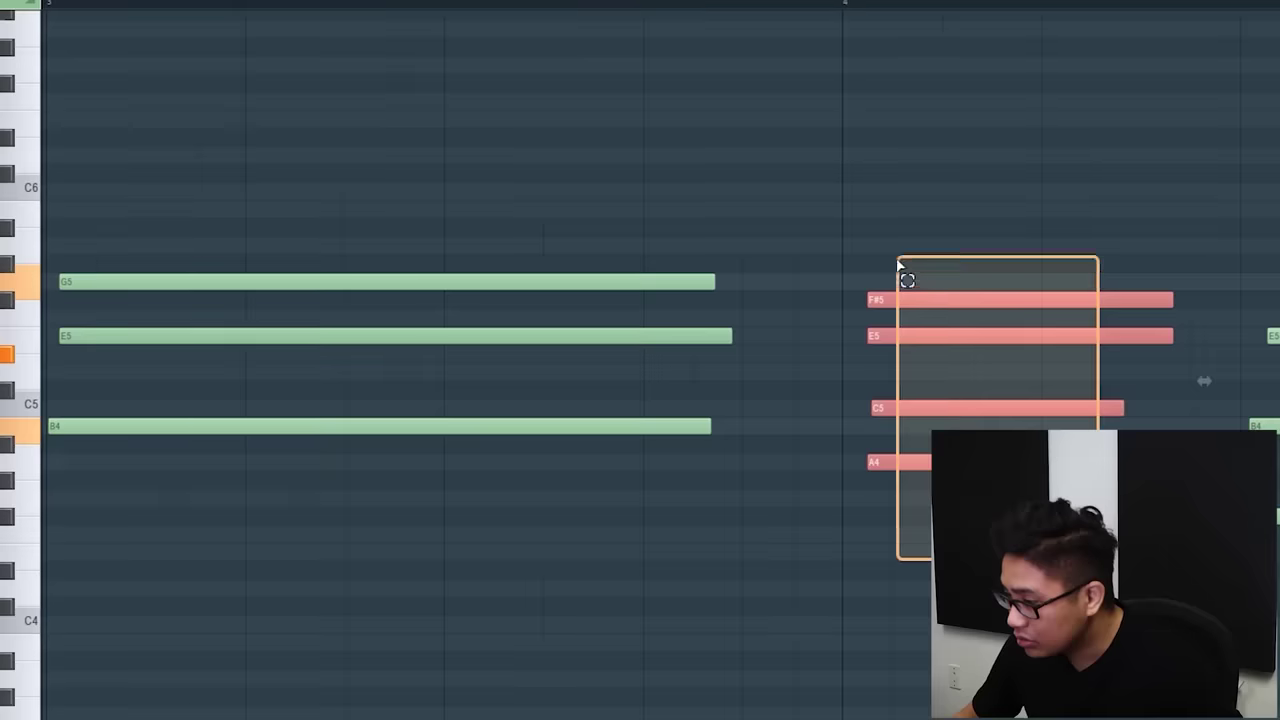
pyautogui.moveTo(900, 268); pyautogui.dragTo(901, 301)
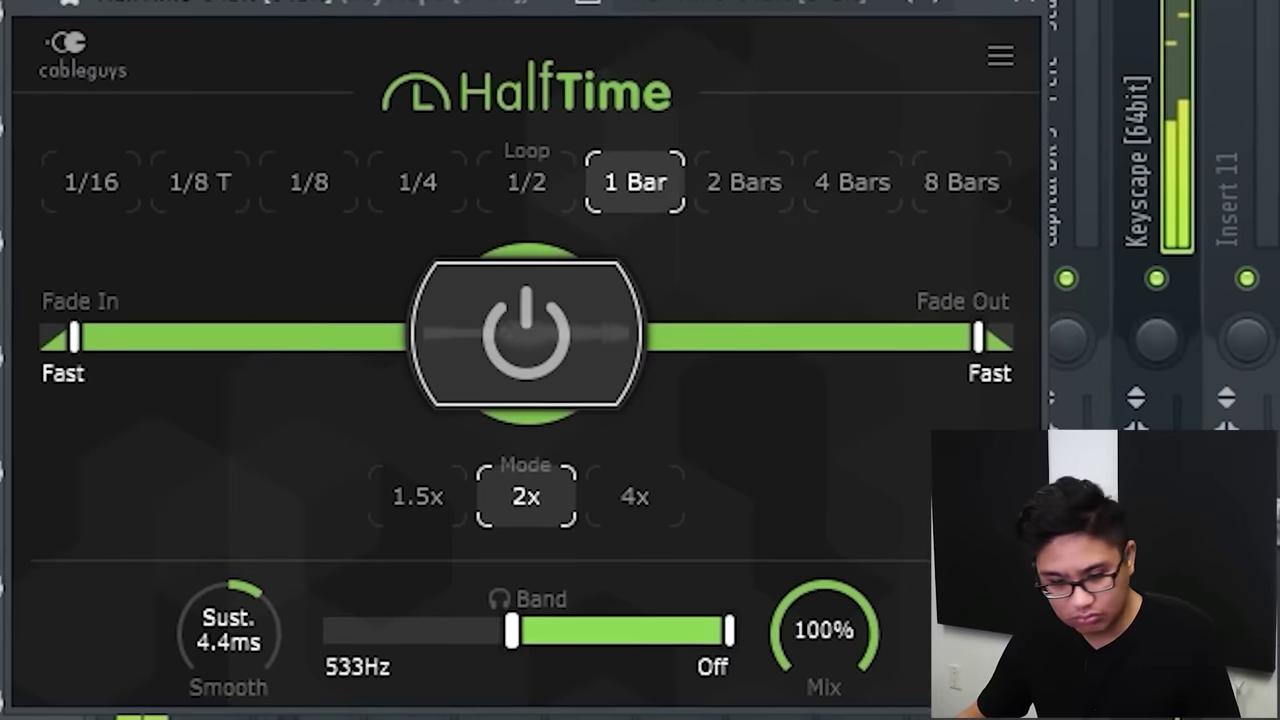
# - Raise HalfTime's band low cut to 1.15 kHz and add EchoBoy Jr on the piano insert
pyautogui.moveTo(512, 630); pyautogui.dragTo(556, 630)
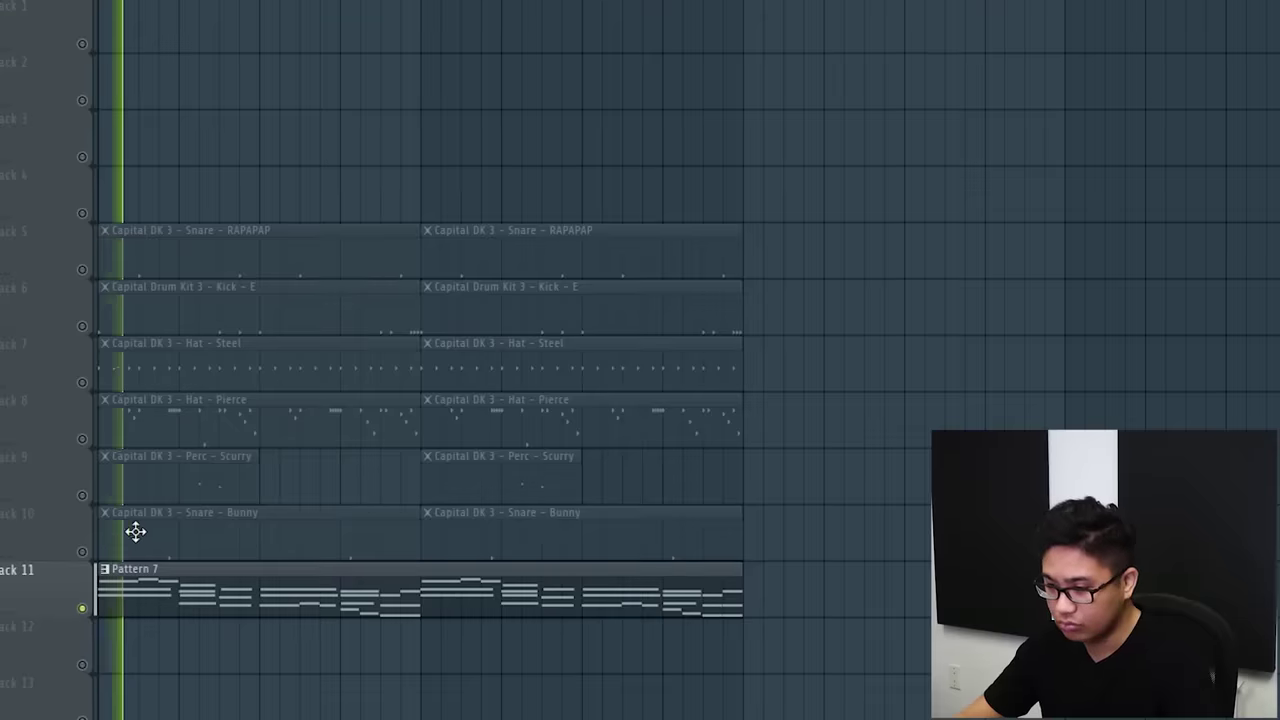
pyautogui.press('F9')
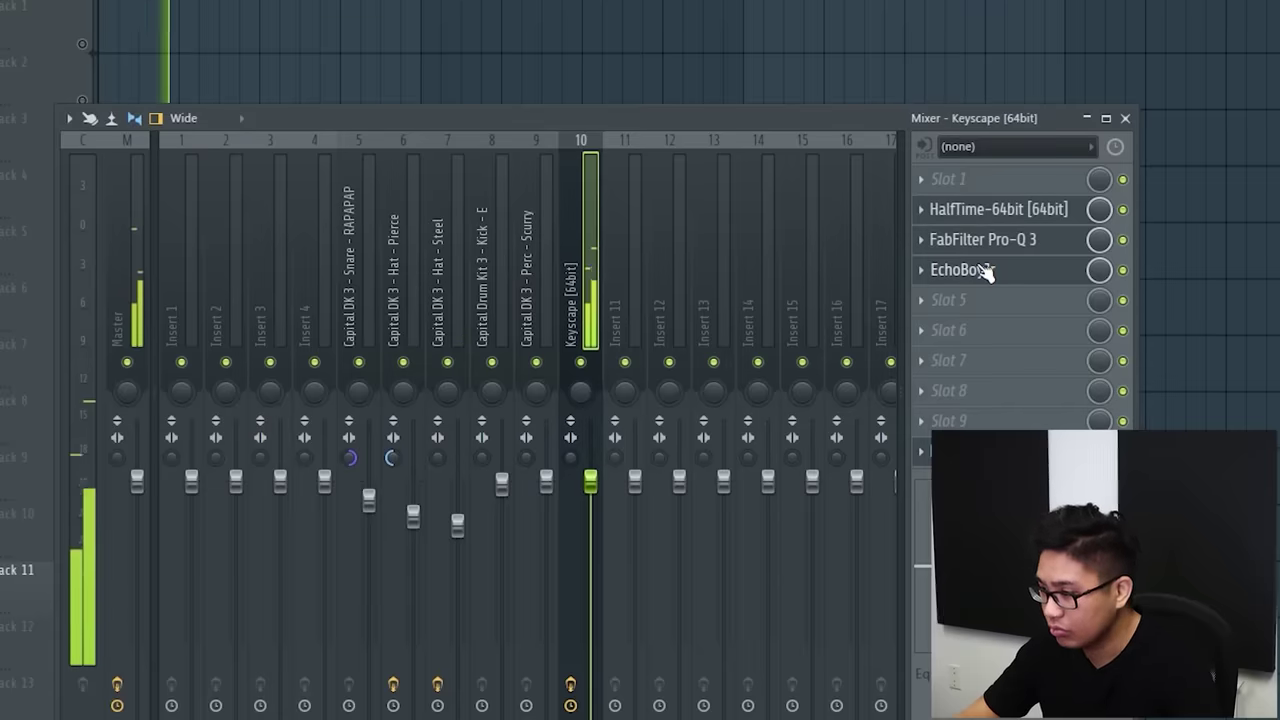
pyautogui.click(960, 270)
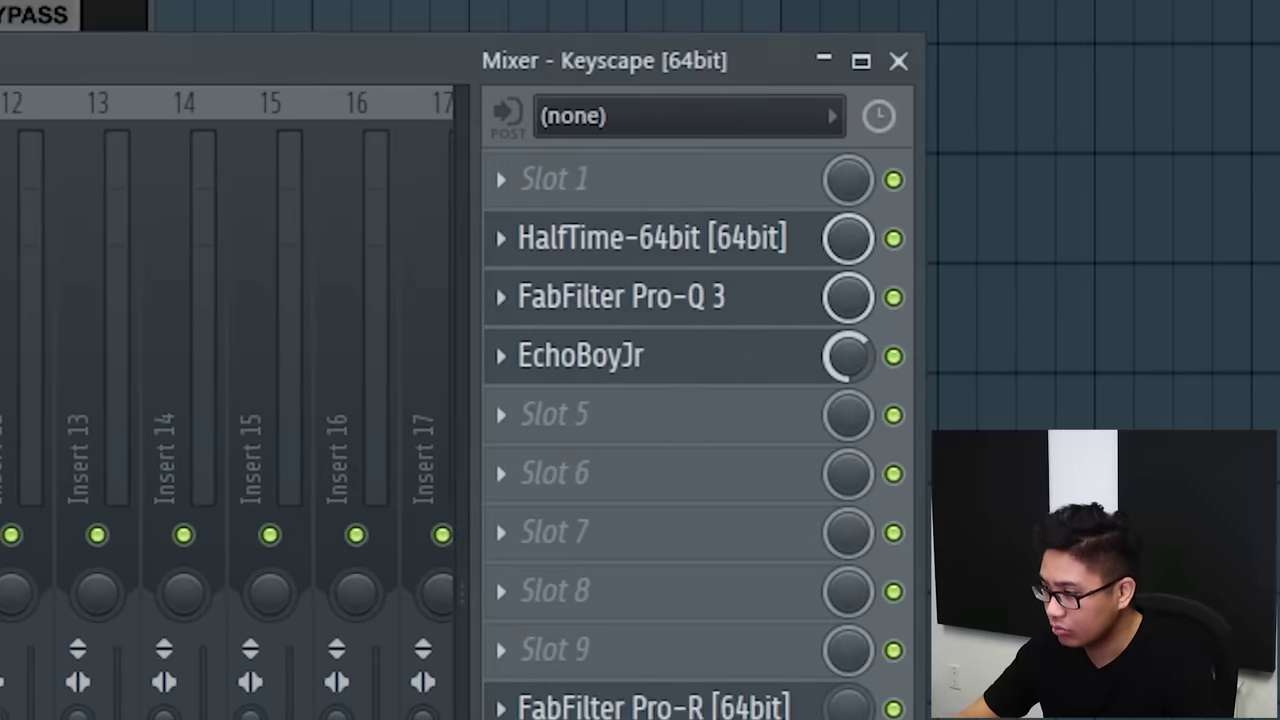
# - Transpose every Keyscape note up one octave so the top reaches C7, then play it back
pyautogui.press('F9')
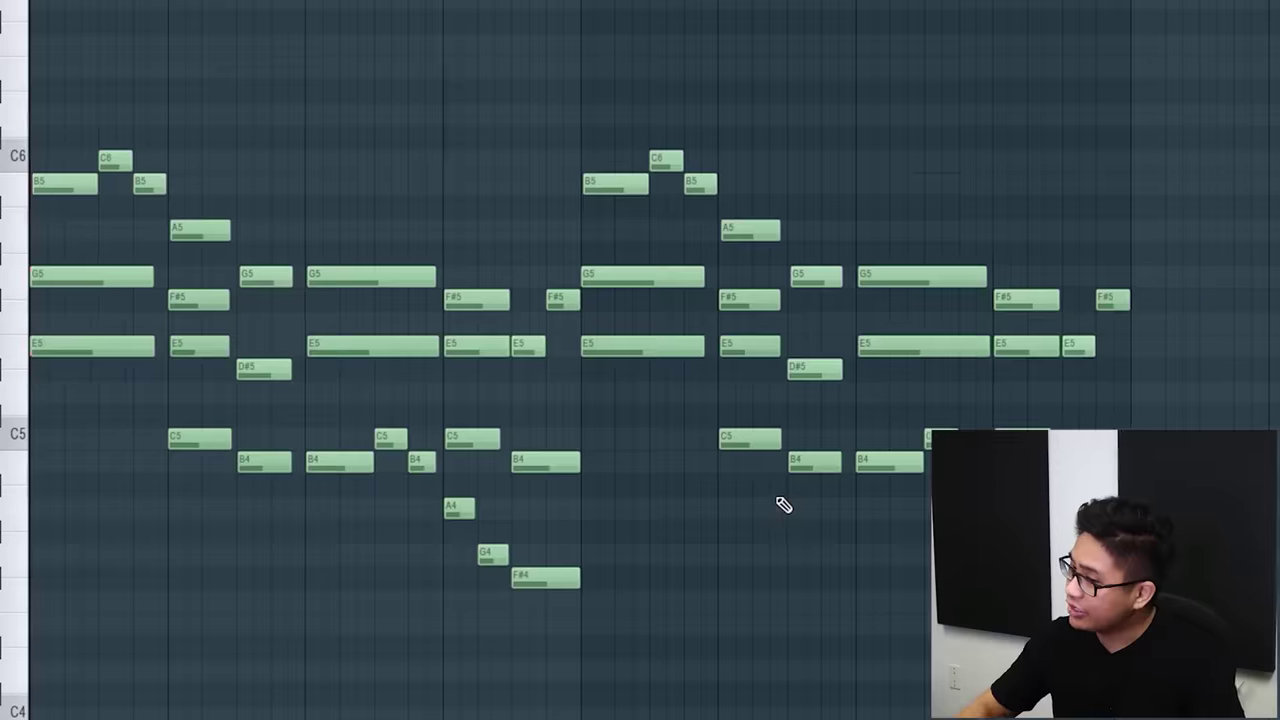
pyautogui.hotkey('ctrl', 'a')
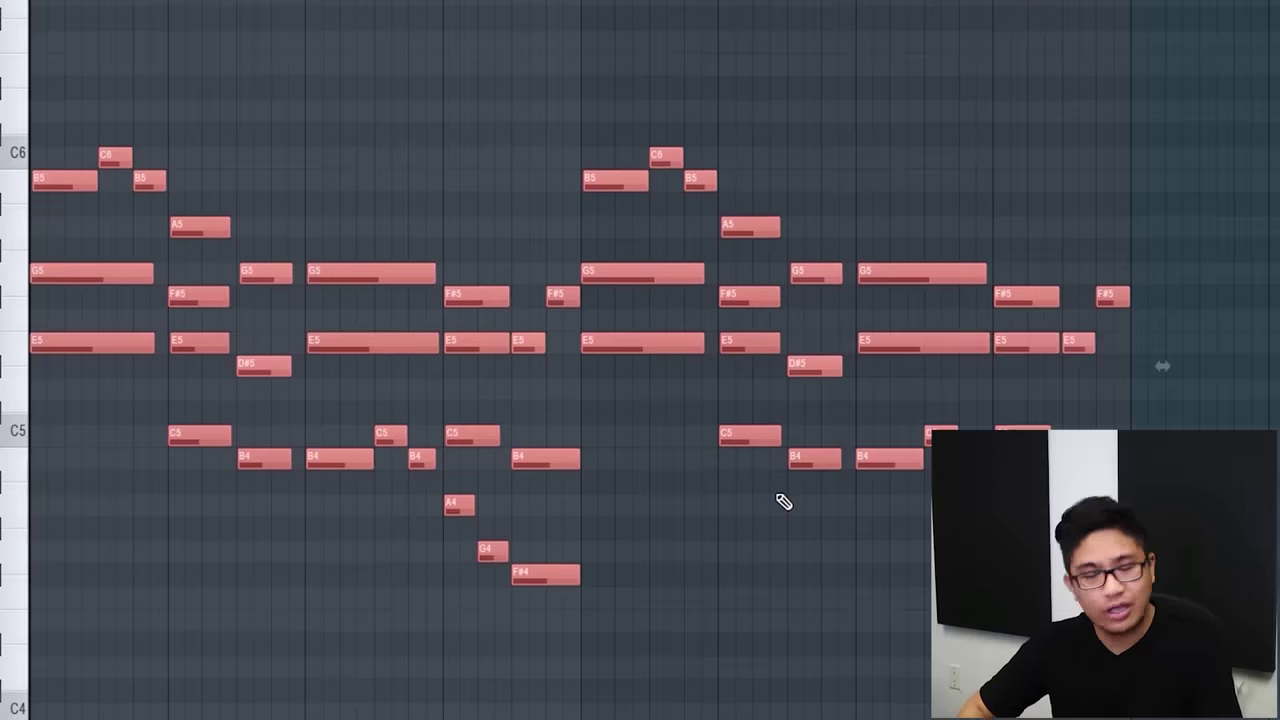
pyautogui.hotkey('ctrl', 'Up')
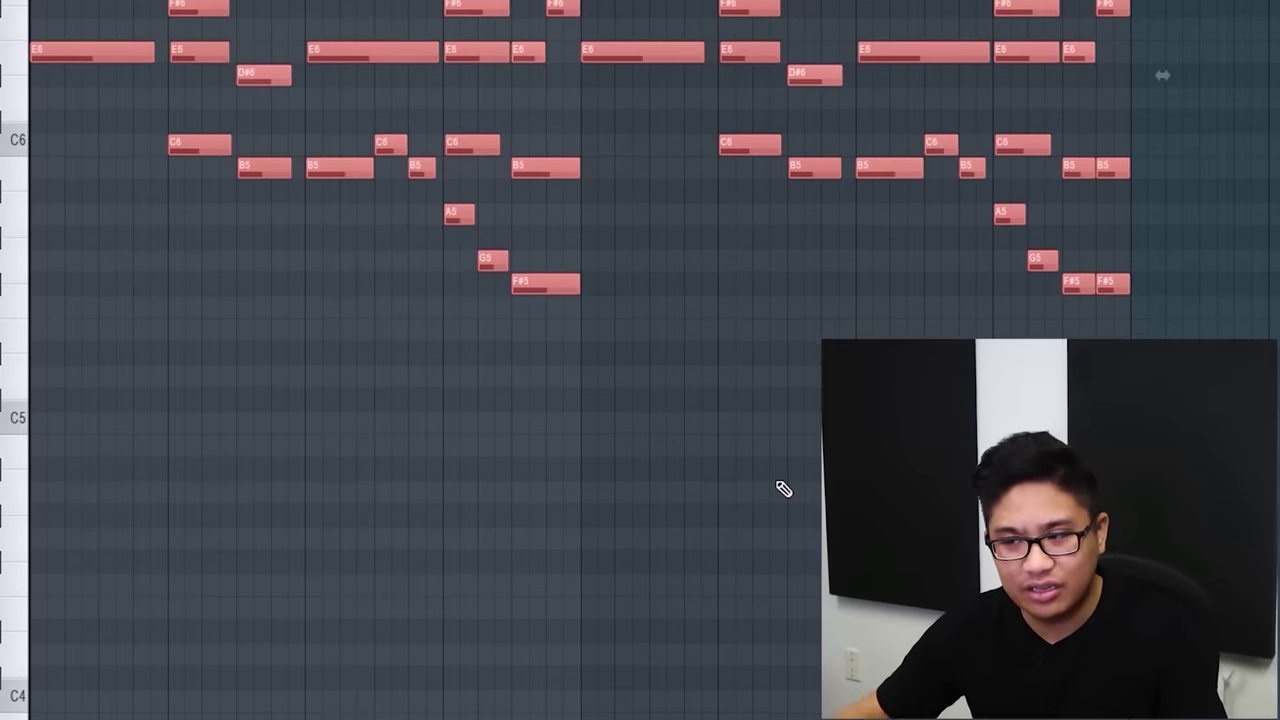
pyautogui.scroll(3, 671, 408)
pyautogui.press('space')
pyautogui.scroll(3, 671, 408)
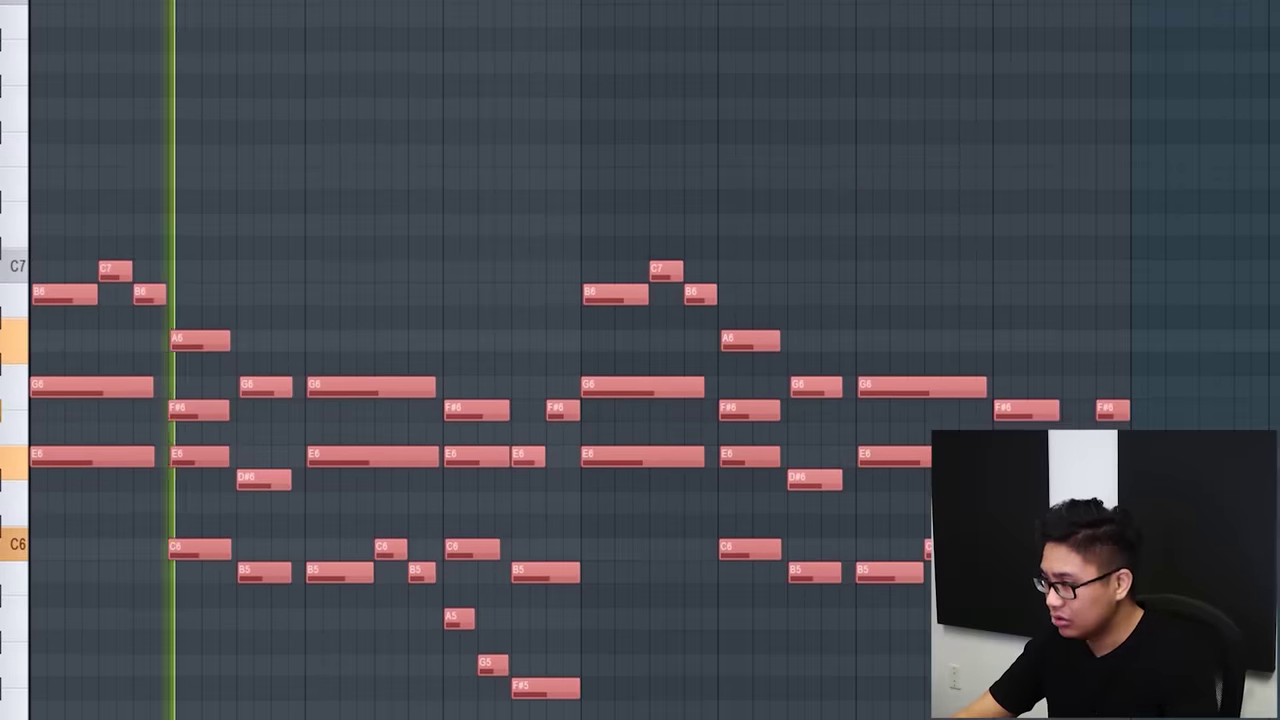
pyautogui.press('F9')
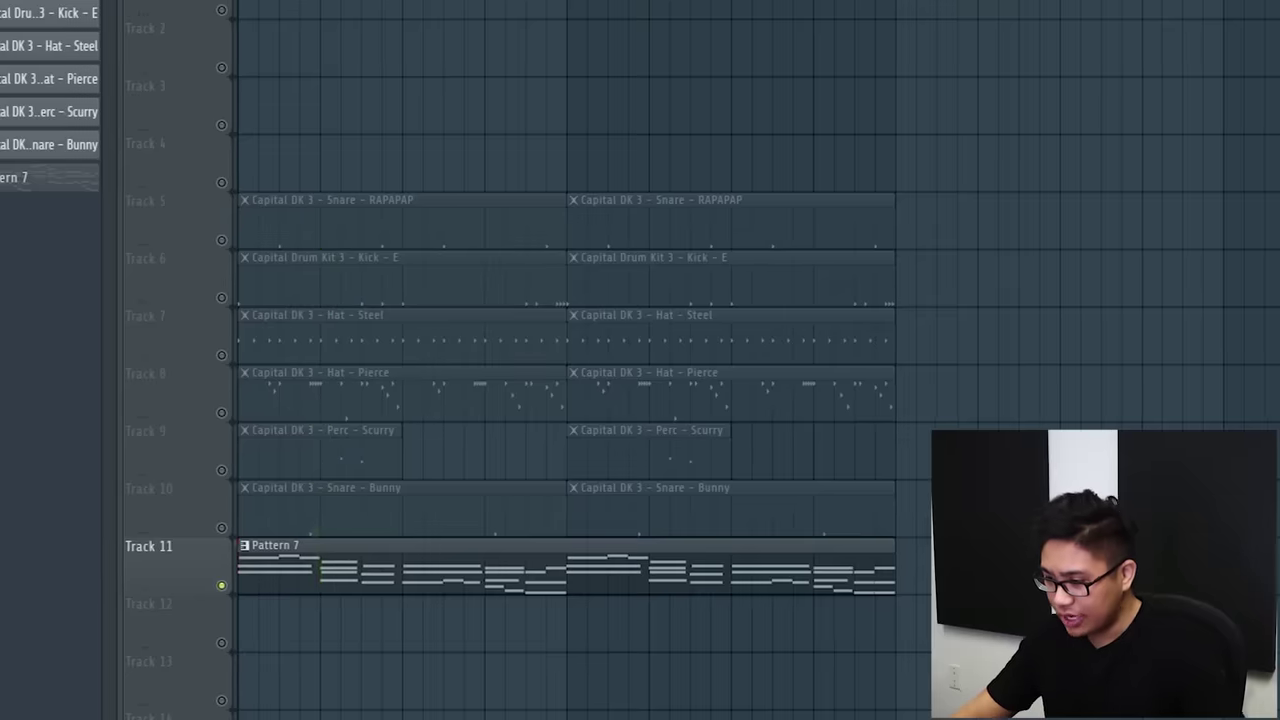
# - Consolidate the Pattern 7 clip on Track 11 to audio and open the rendered clip's settings
pyautogui.click(471, 571)
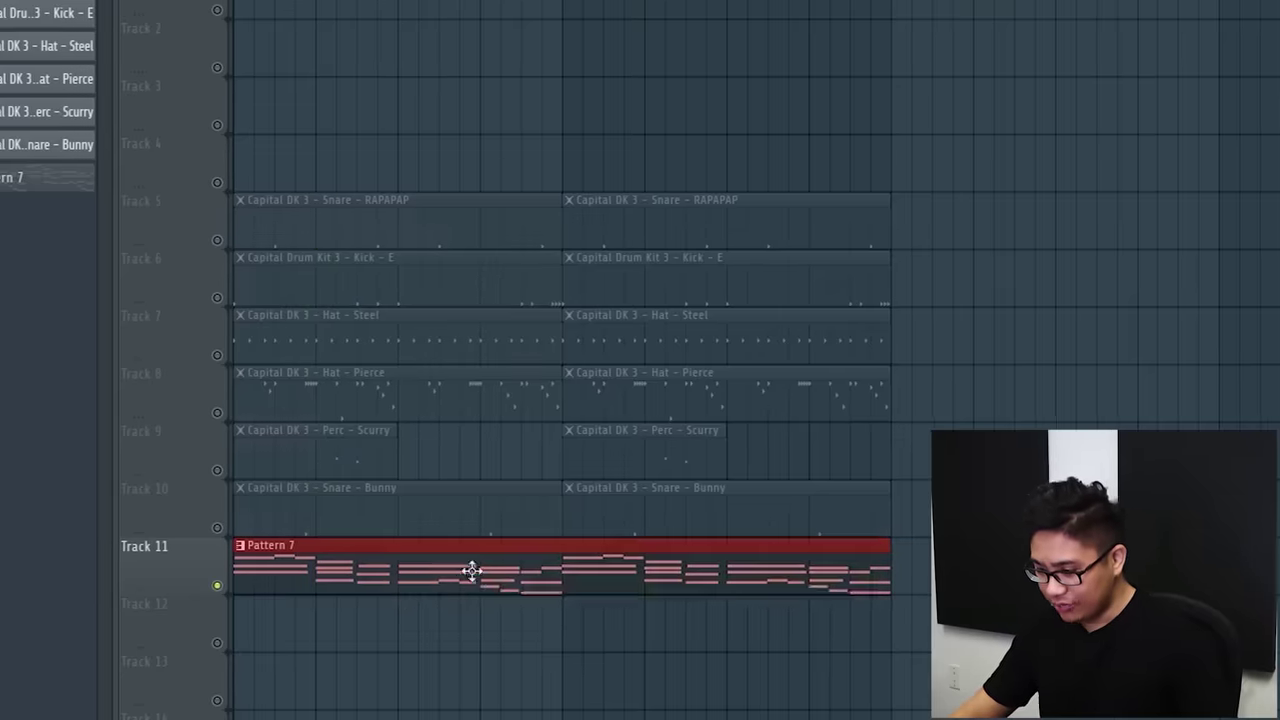
pyautogui.hotkey('ctrl', 'alt', 'c')
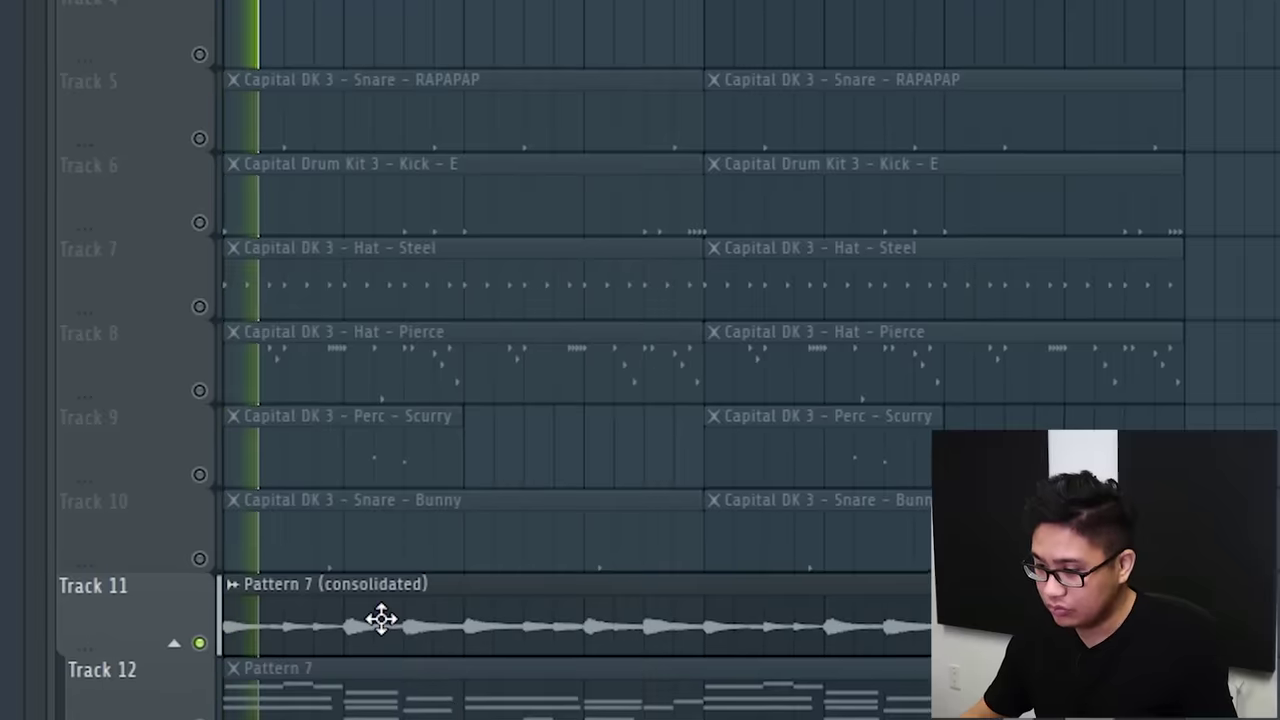
pyautogui.doubleClick(317, 568)
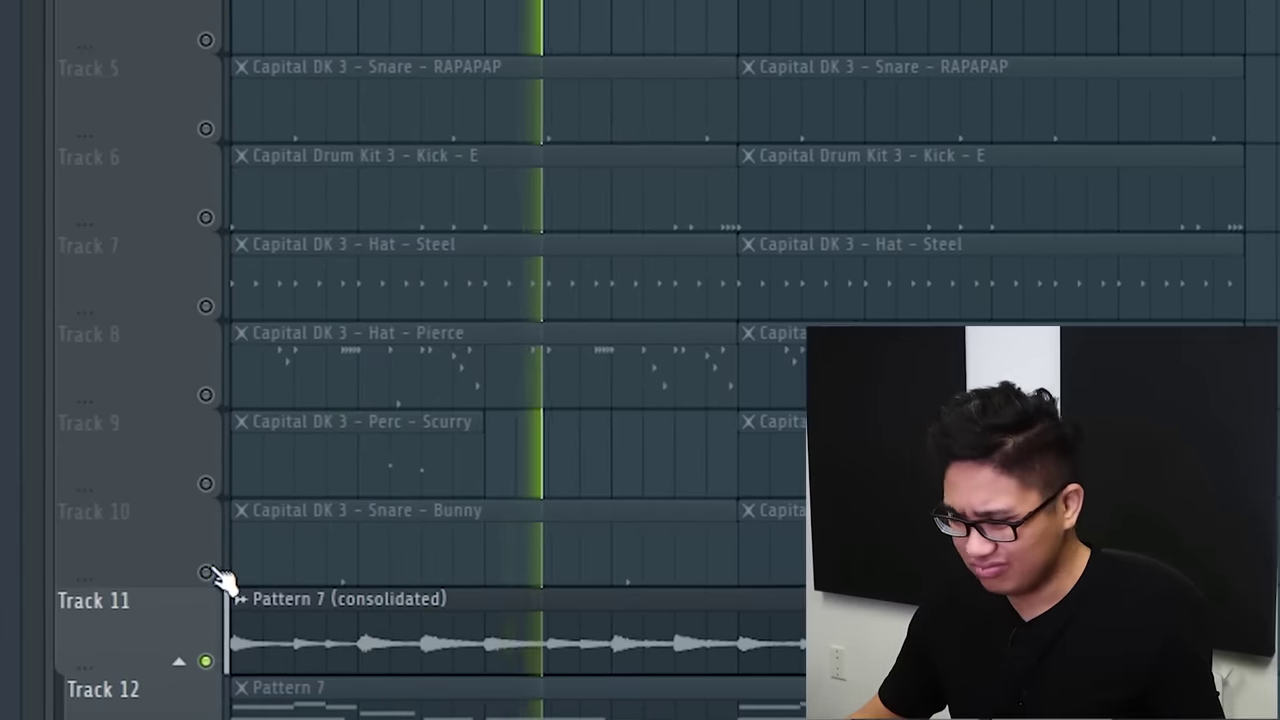
pyautogui.press('F9')
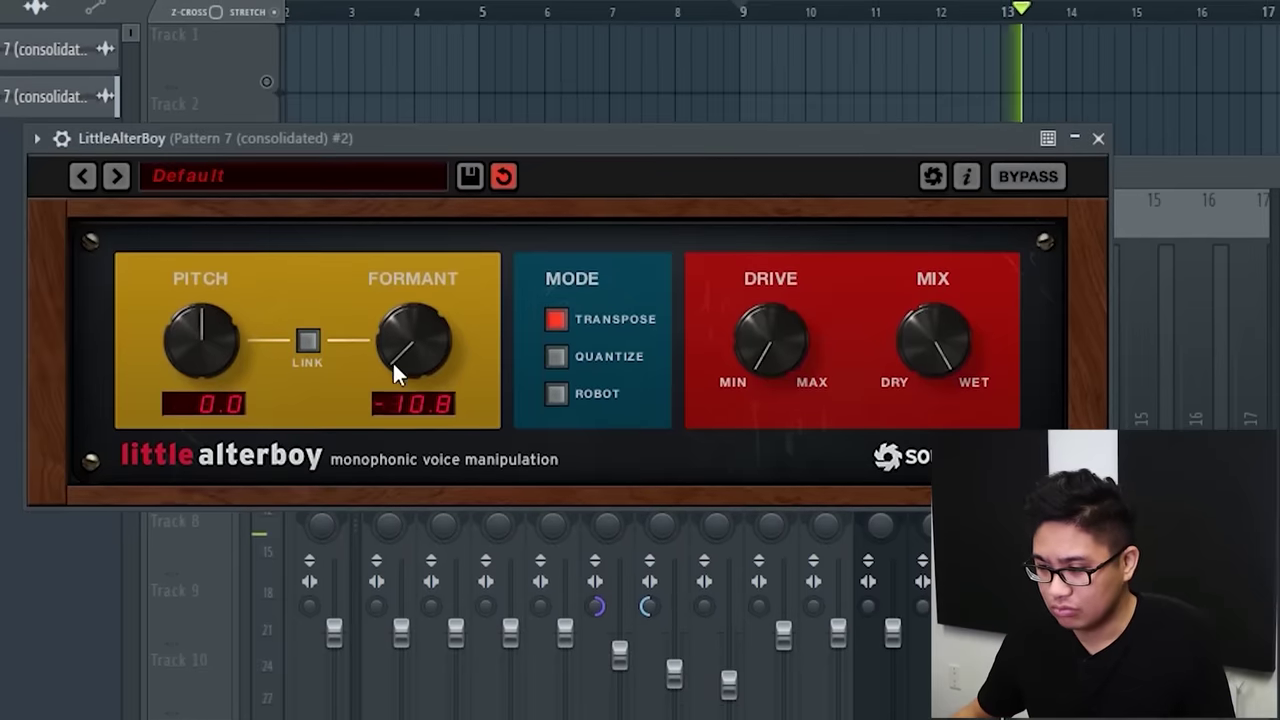
# - On insert 12, set LittleAlterBoy formant to -12.0 and Pro-R space to 1.21 s, then lower the fader
pyautogui.moveTo(393, 363); pyautogui.dragTo(393, 372)
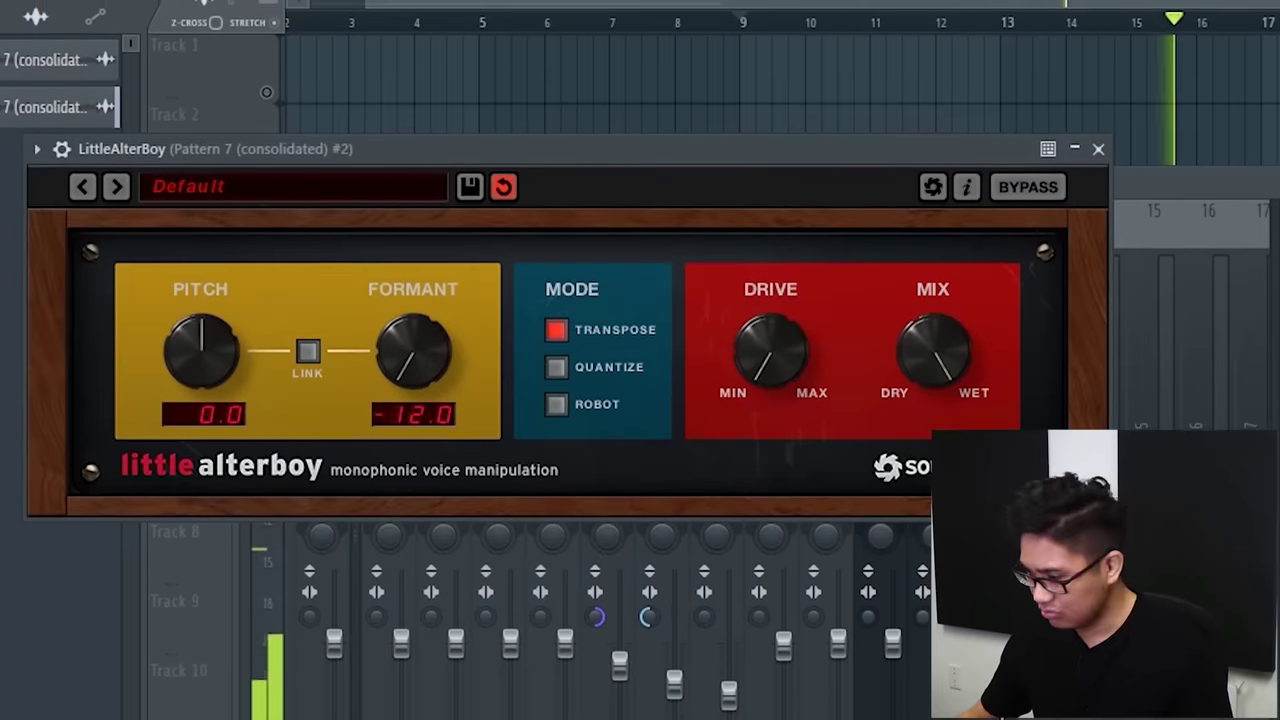
pyautogui.press('F5')
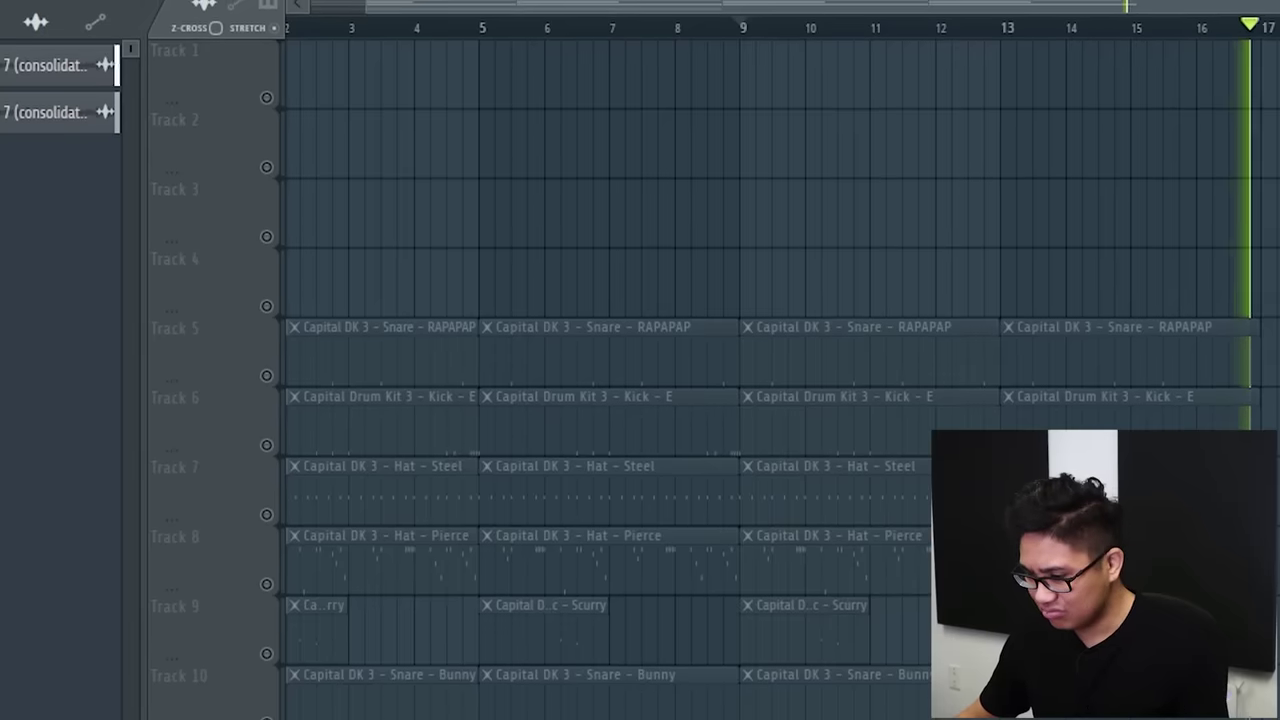
pyautogui.press('F5')
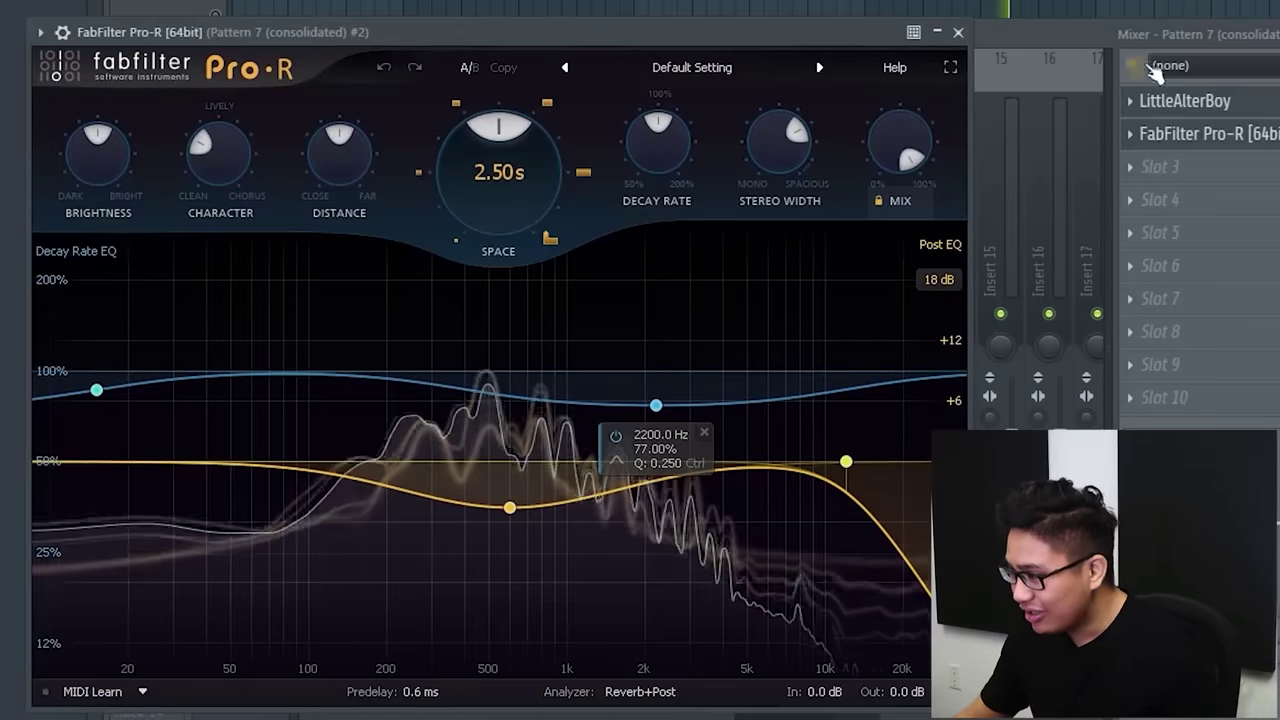
pyautogui.moveTo(523, 197); pyautogui.dragTo(510, 251)
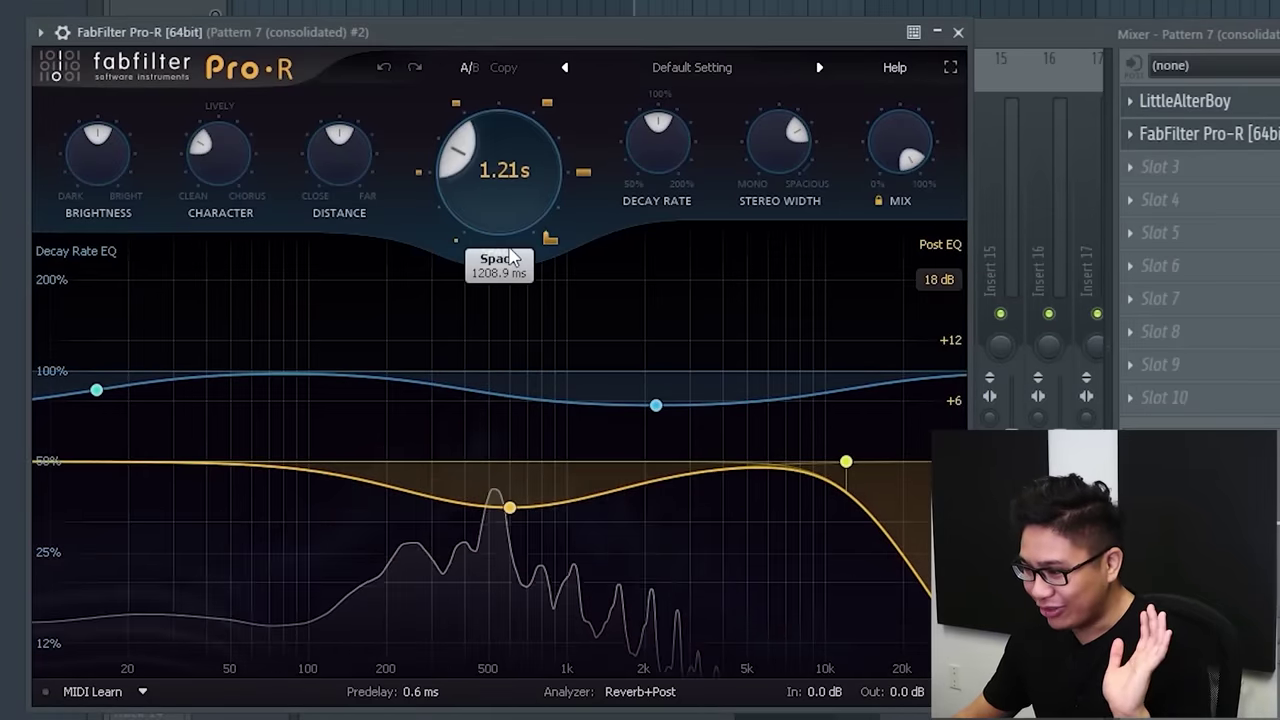
pyautogui.click(1075, 63)
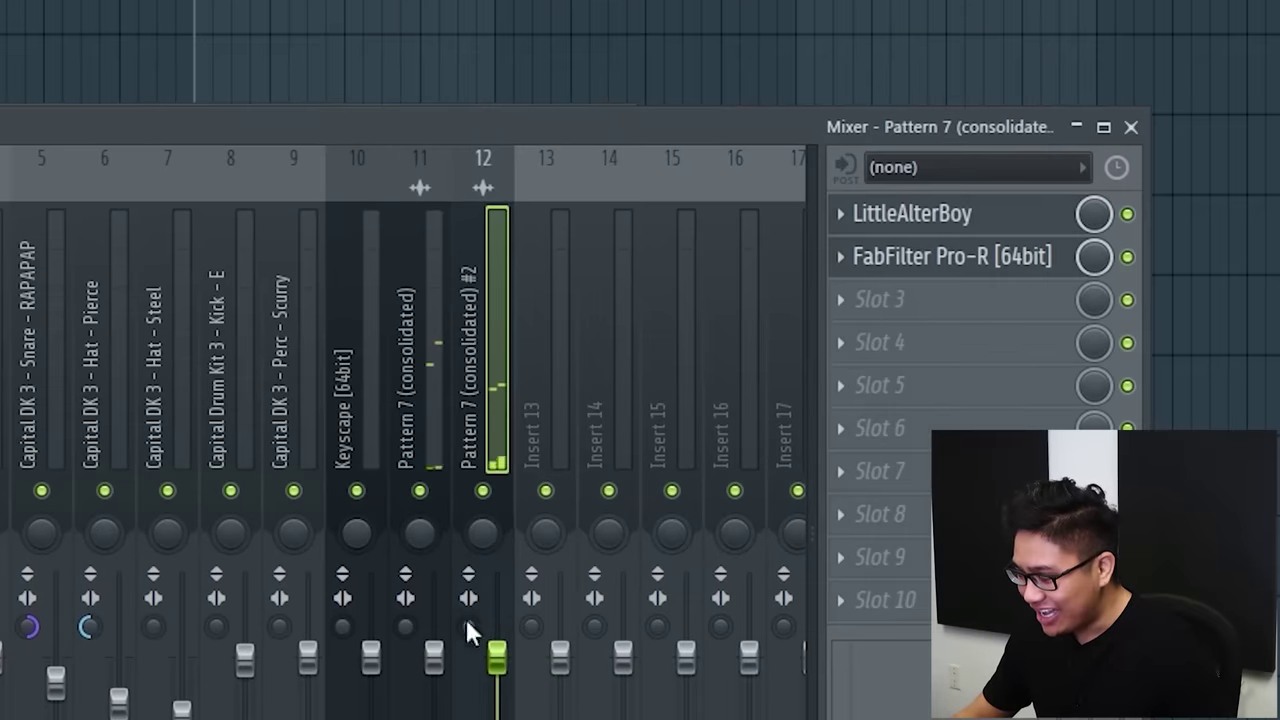
pyautogui.moveTo(497, 657); pyautogui.dragTo(577, 673)
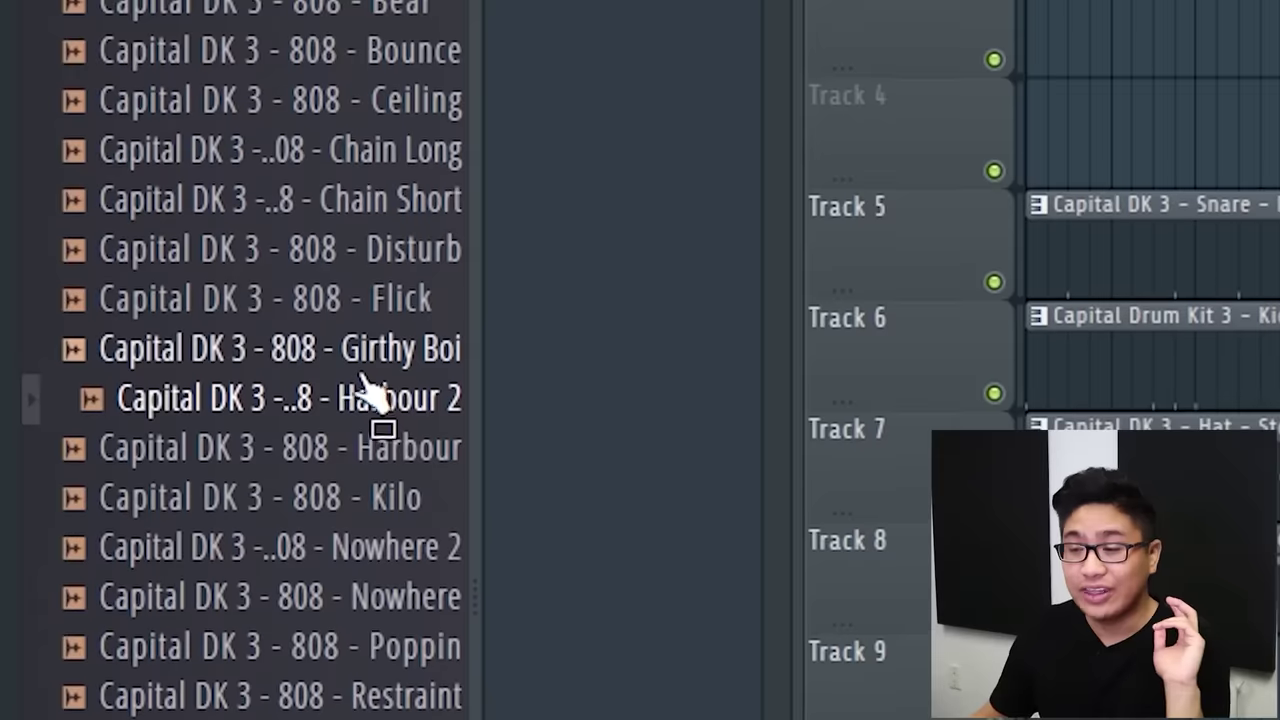
# - Audition the Harbour 808 samples, then open the empty piano roll of the new Capital DK 3 - 808 - Harbour 2 channel
pyautogui.click(393, 440)
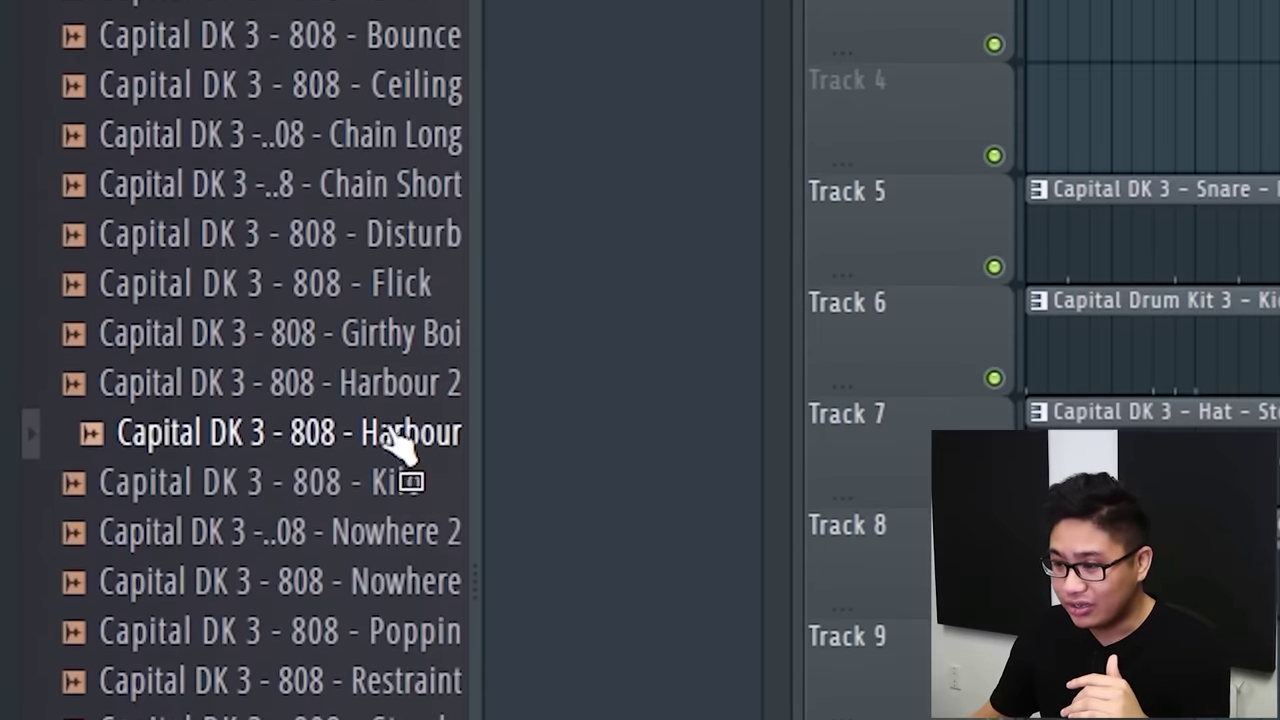
pyautogui.click(400, 395)
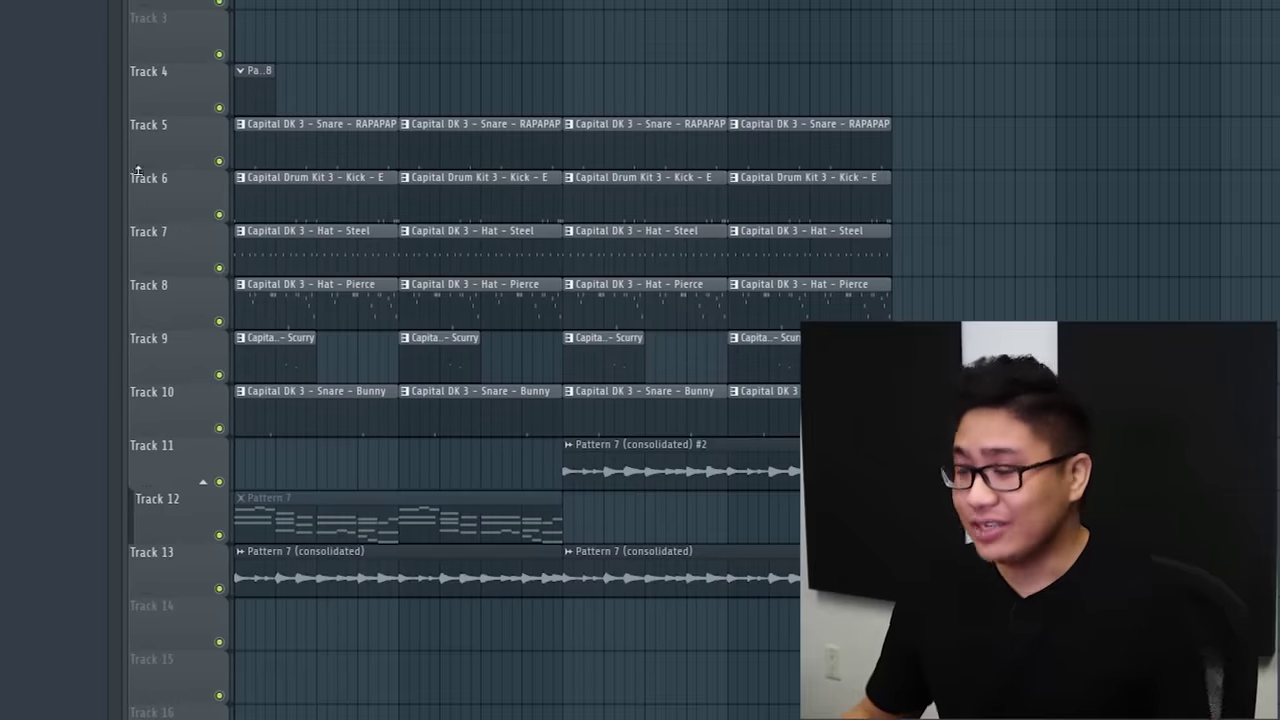
pyautogui.doubleClick(254, 98)
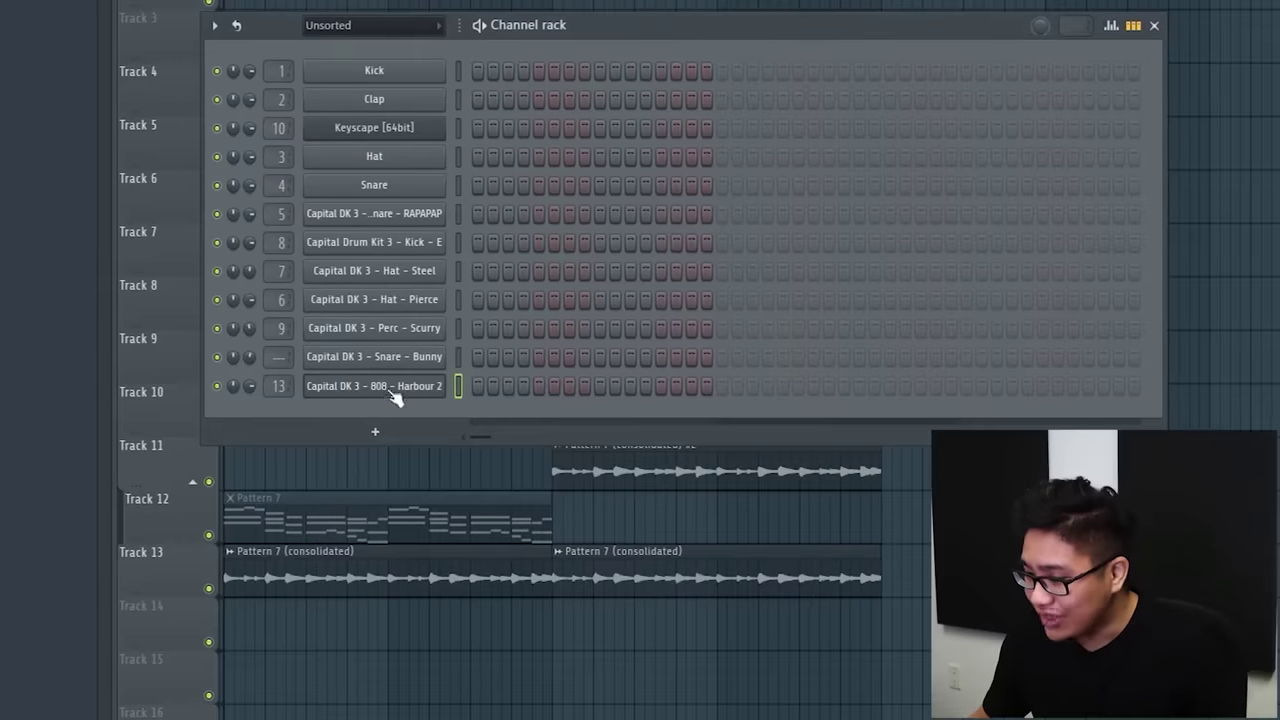
pyautogui.rightClick(438, 386)
pyautogui.click(511, 385)
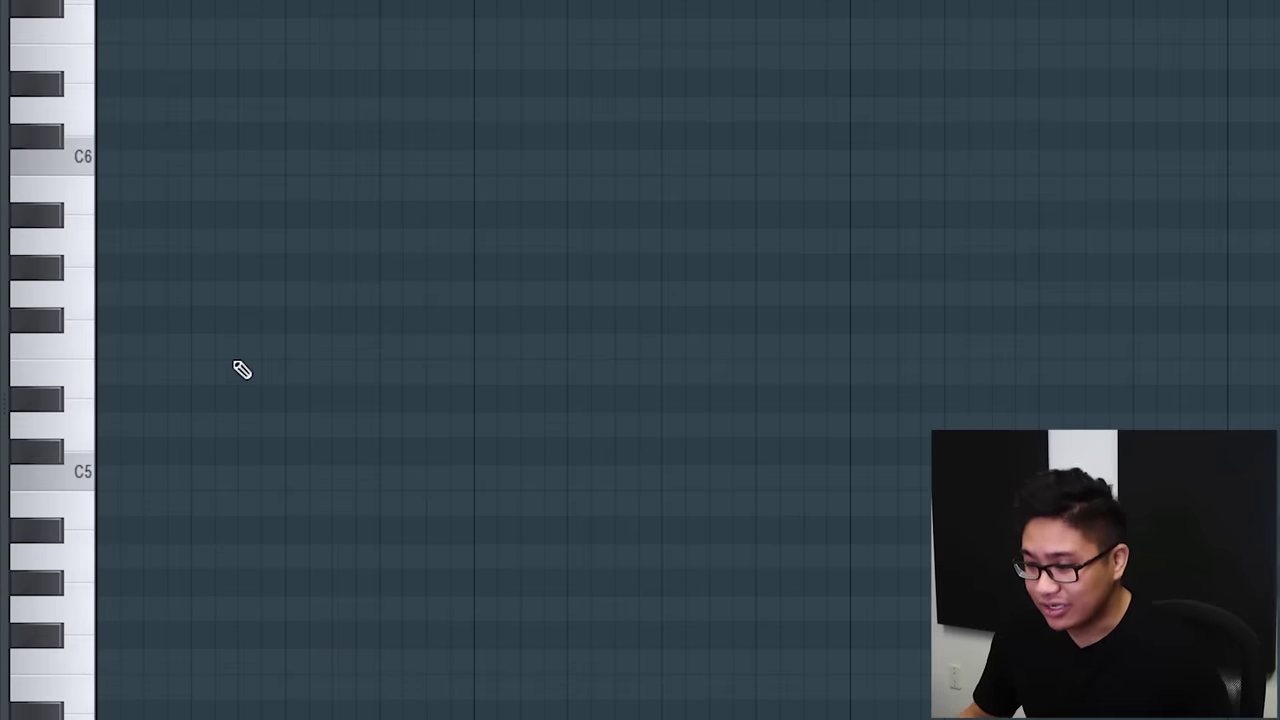
# - Play the beat and place a C7 note in the Harbour 2 808 piano roll
pyautogui.press('space')
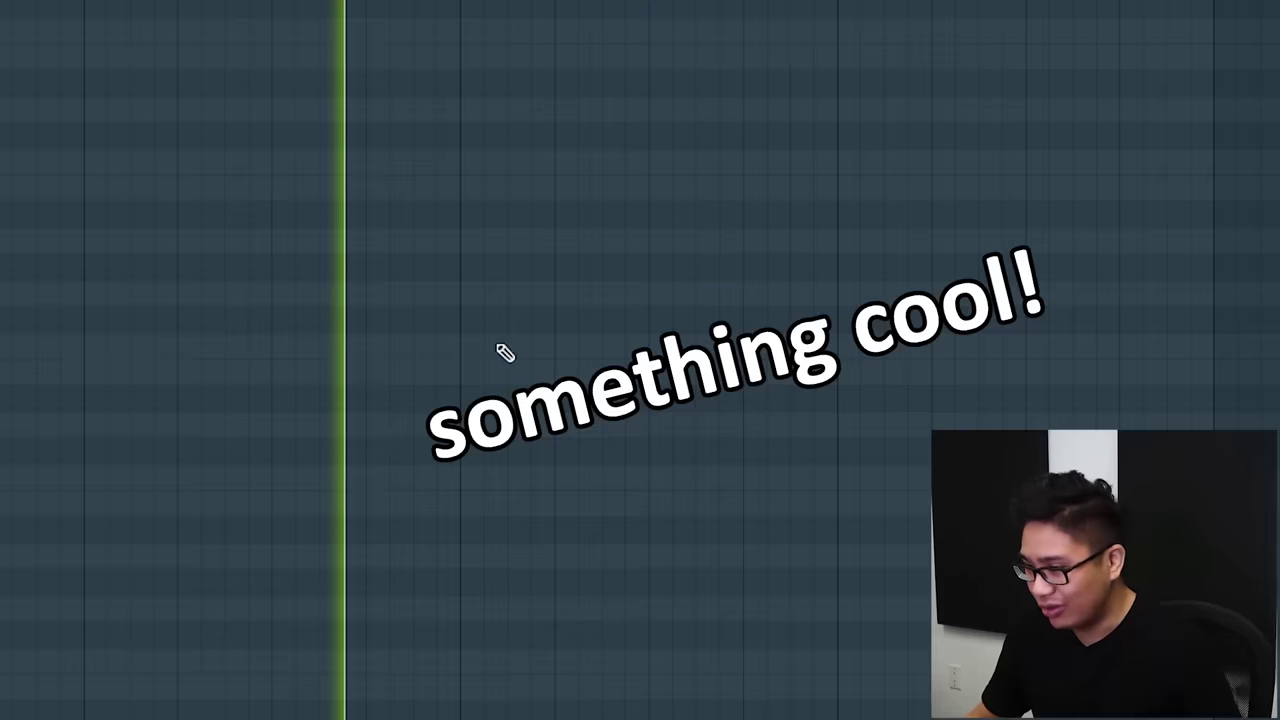
pyautogui.press('space')
pyautogui.click(690, 106)
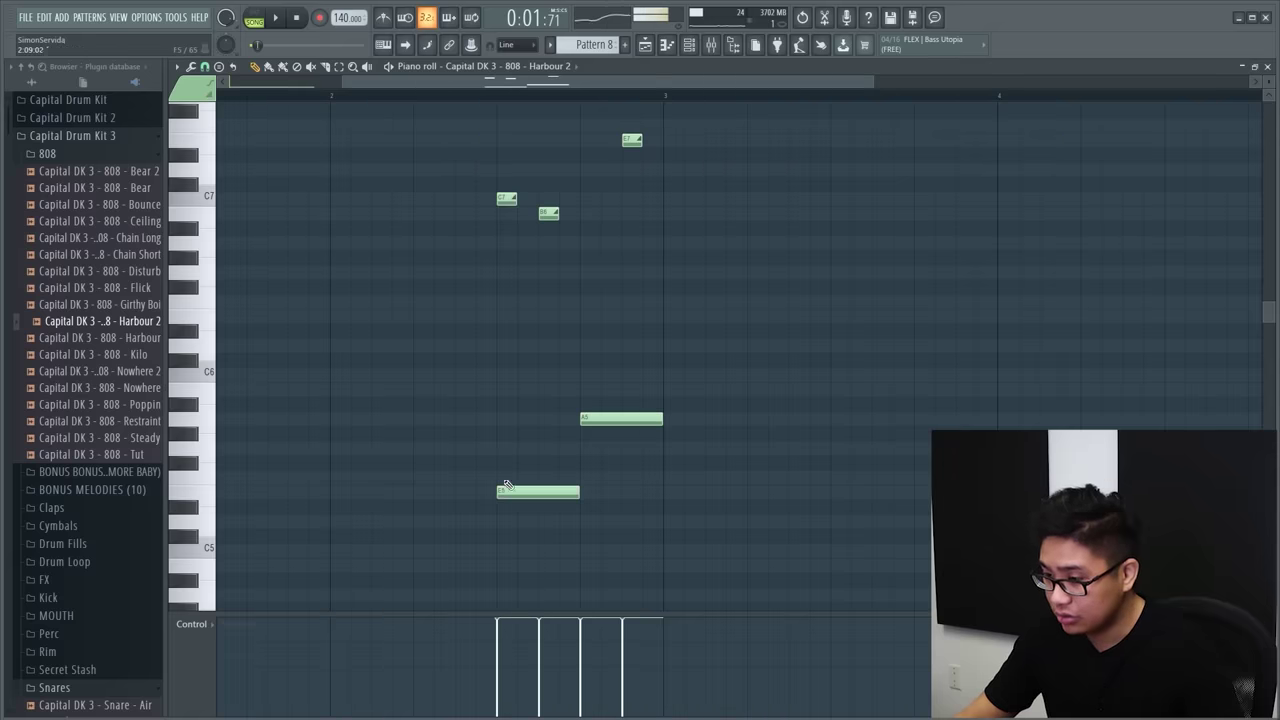
pyautogui.scroll(-2, 565, 469)
pyautogui.press('space')
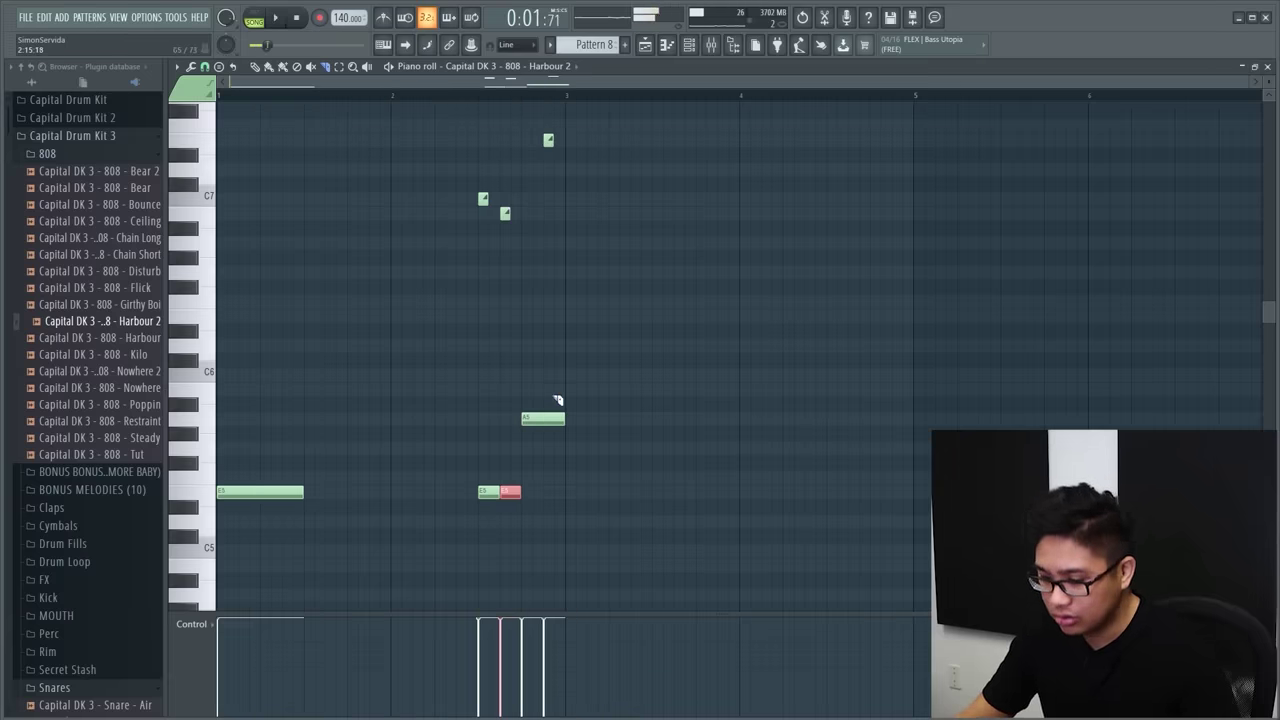
# - Select the notes in the first four bars and duplicate them with Ctrl+B so they repeat from bar 5
pyautogui.moveTo(221, 100); pyautogui.dragTo(595, 106)
pyautogui.hotkey('ctrl', 'b')
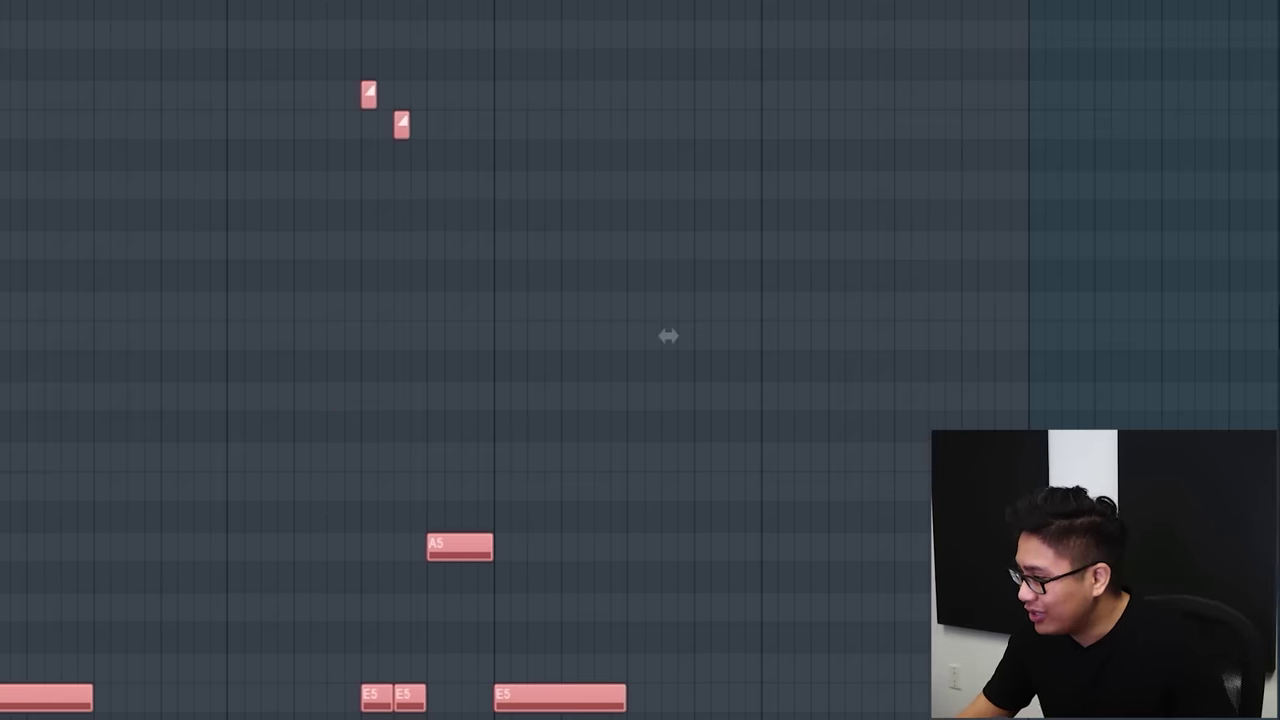
pyautogui.scroll(-2, 400, 70)
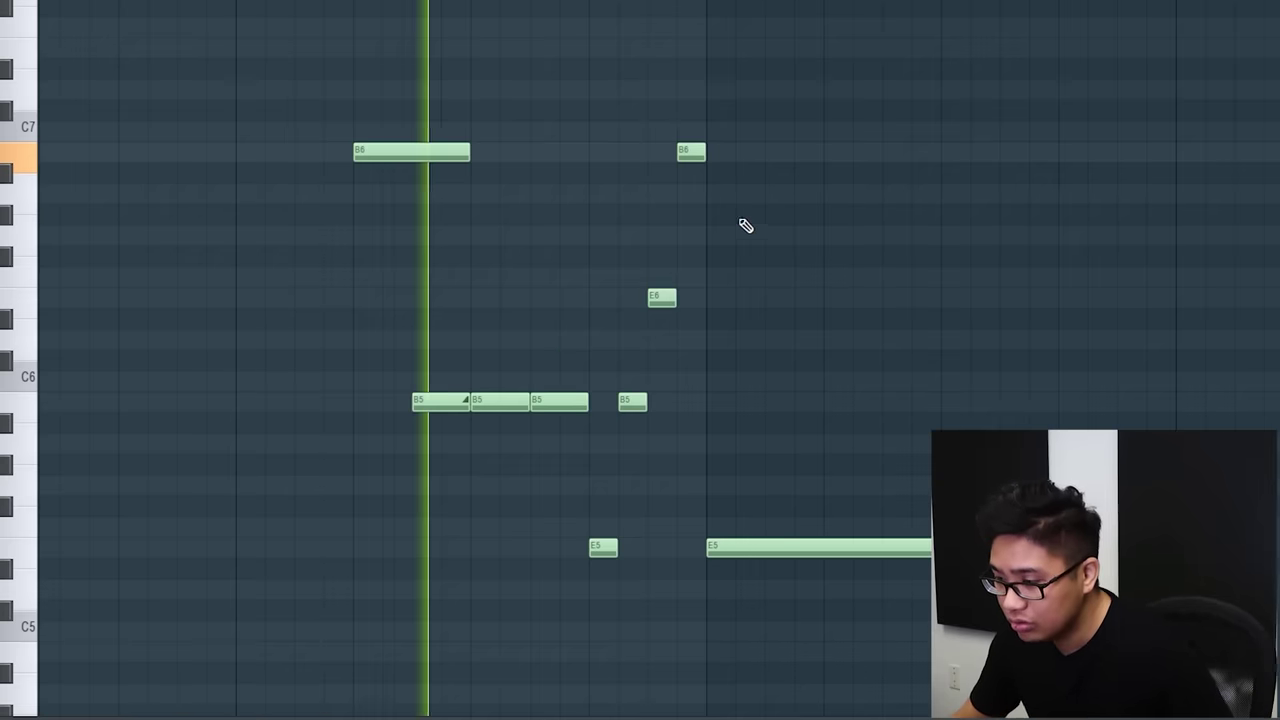
pyautogui.scroll(-4, 605, 336)
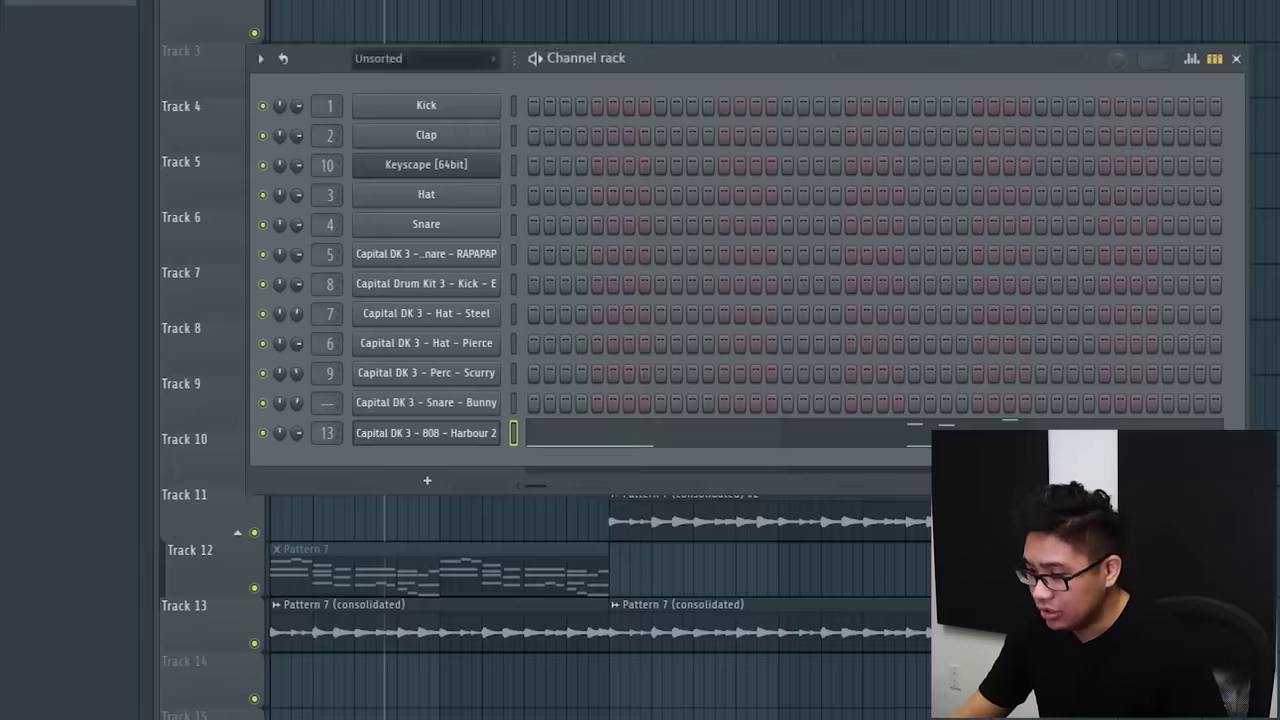
# - Close the channel rack and open the Pattern 8 clip from the playlist for note editing
pyautogui.press('F6')
pyautogui.scroll(3, 592, 240)
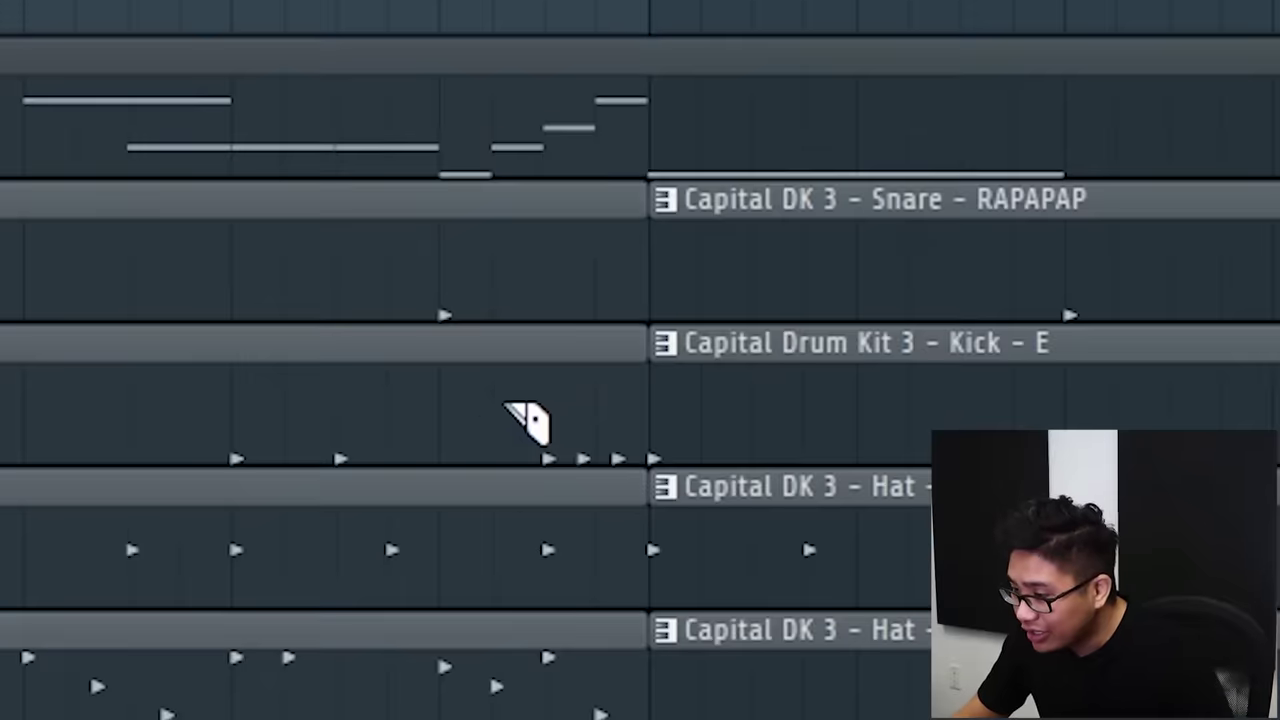
pyautogui.scroll(-2, 394, 251)
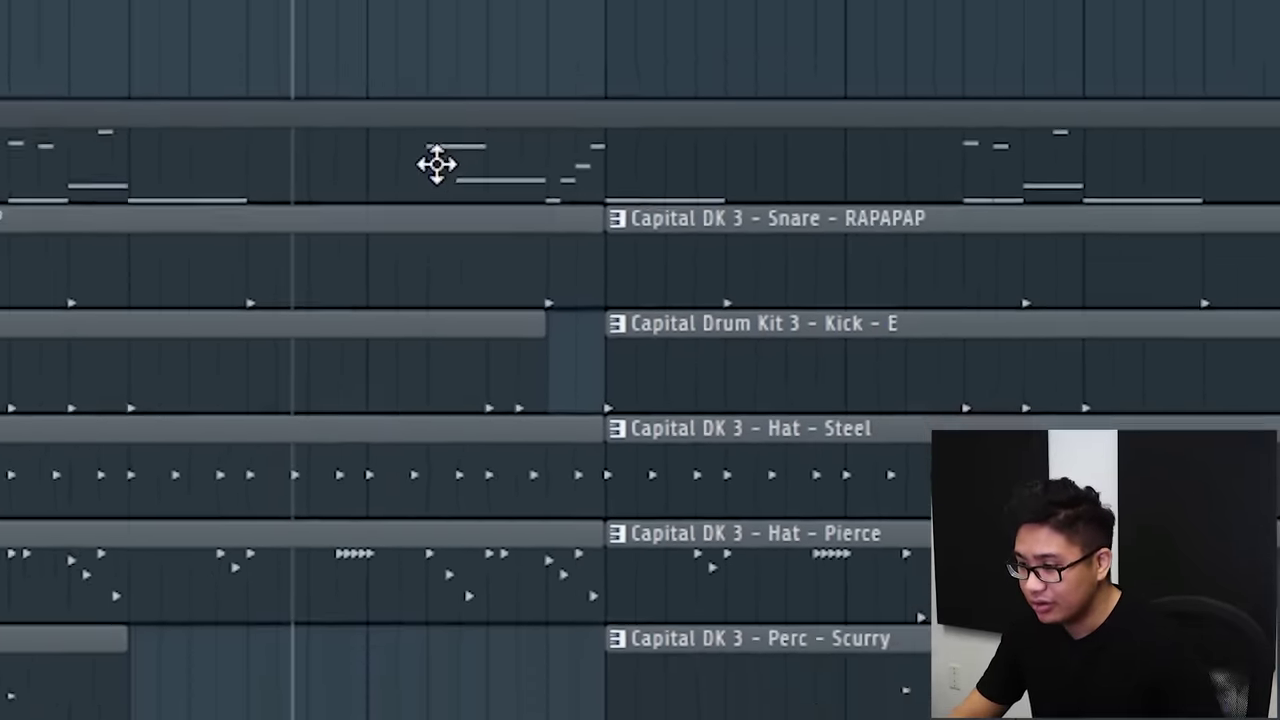
pyautogui.doubleClick(434, 163)
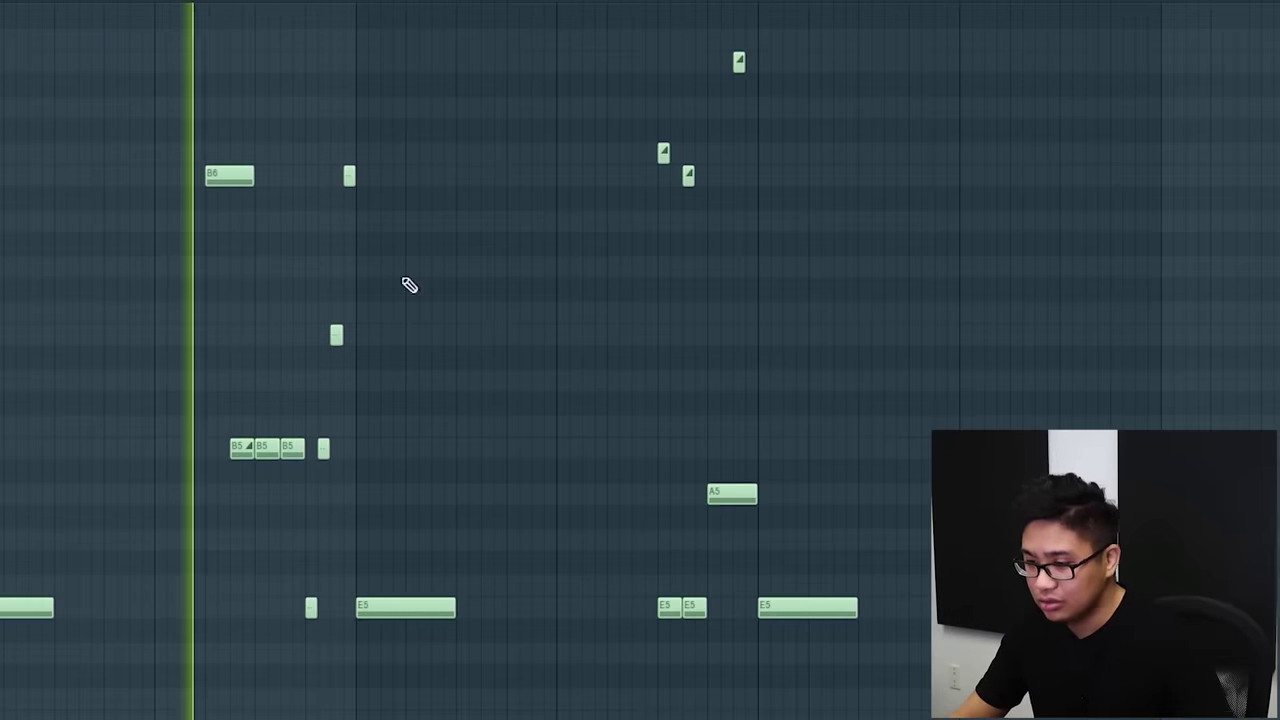
# - Add a third E5 note after the existing pair and play back the edited 808 melody
pyautogui.scroll(3, 269, 320)
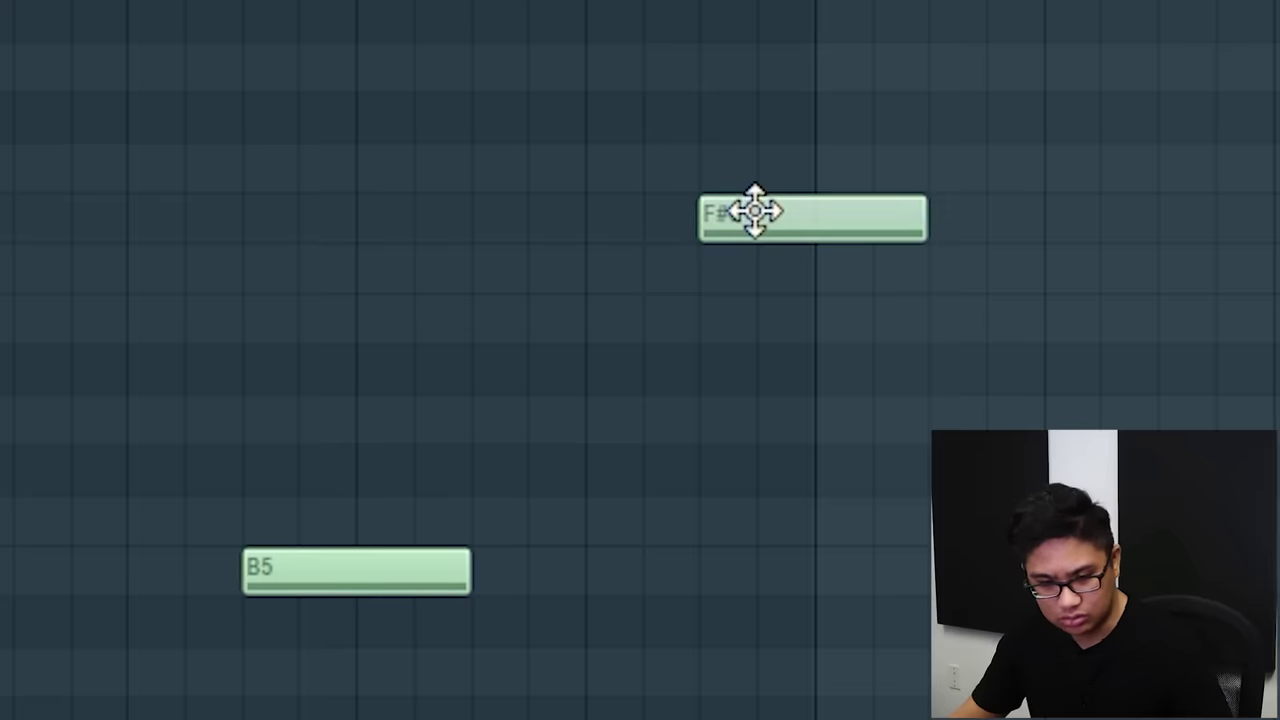
pyautogui.scroll(-4, 730, 300)
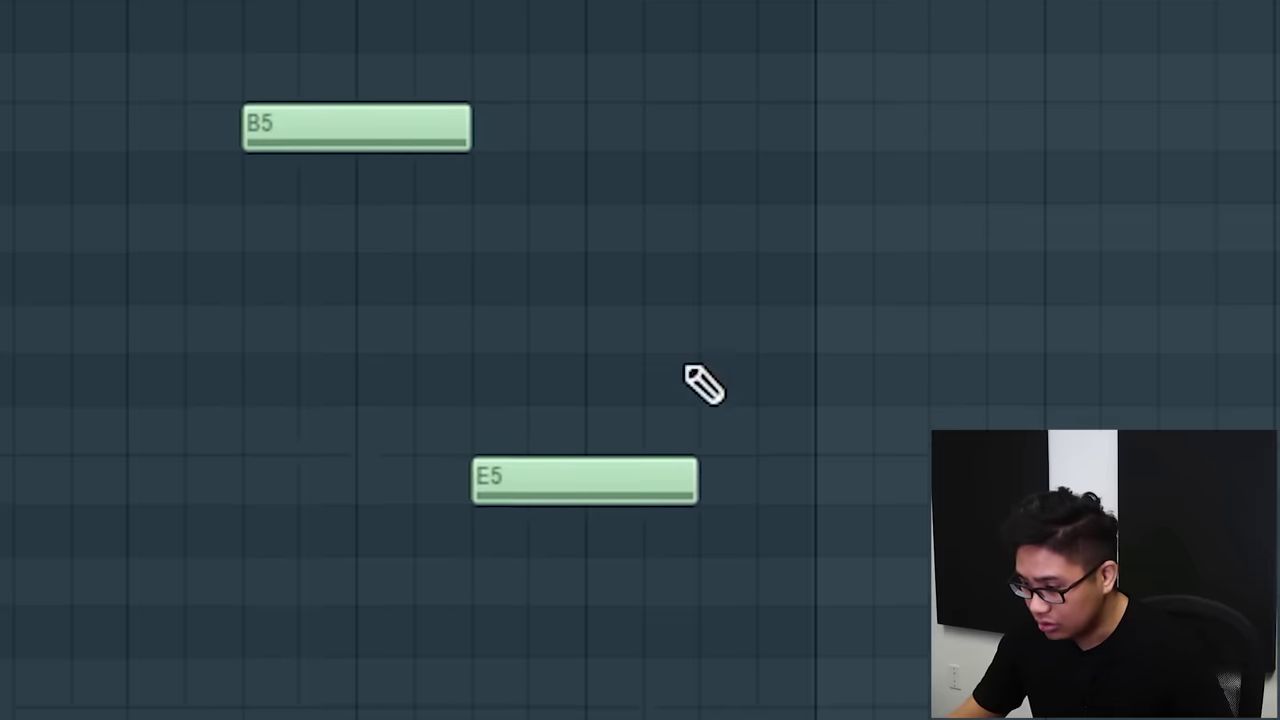
pyautogui.scroll(2, 690, 470)
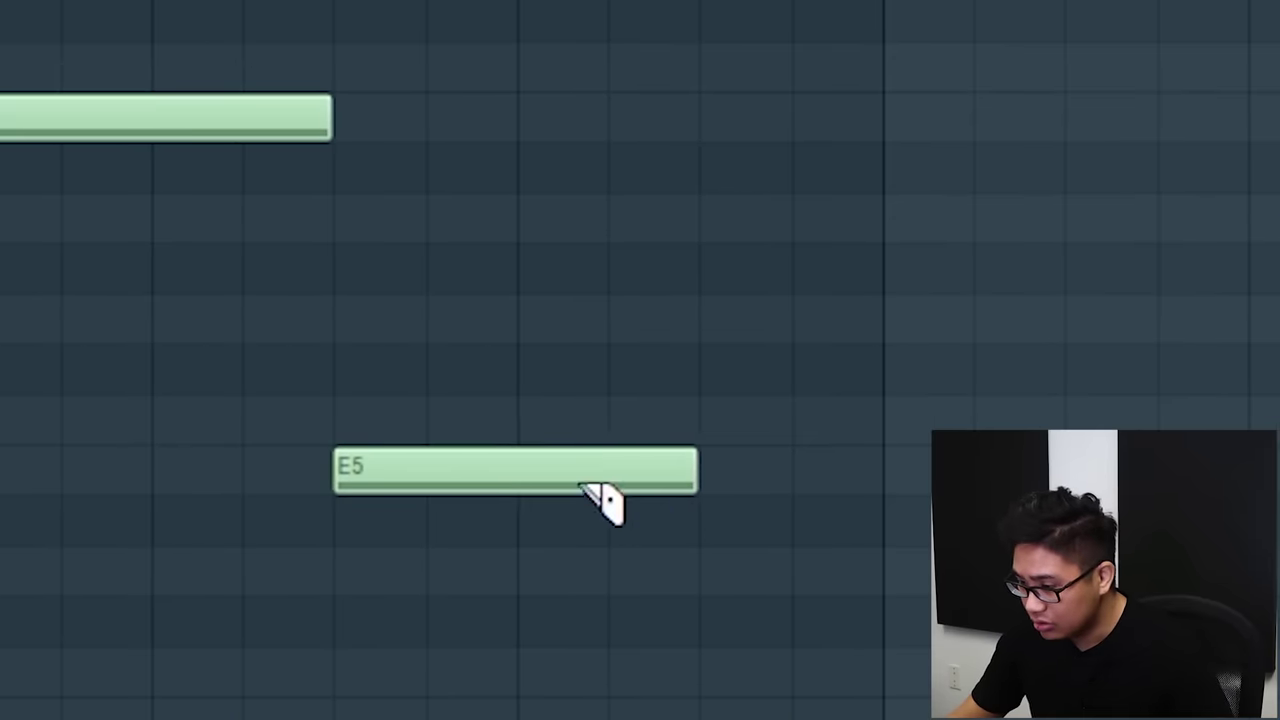
pyautogui.click(750, 488)
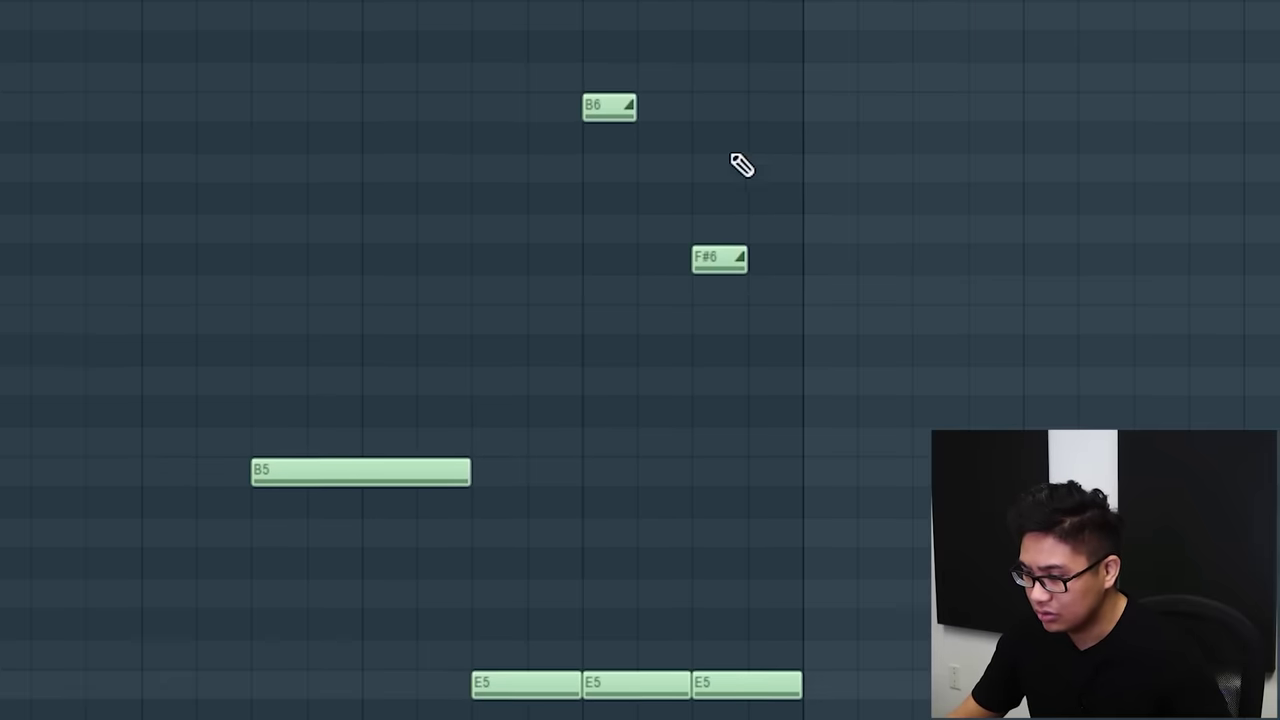
pyautogui.scroll(2, 494, 86)
pyautogui.scroll(6, 443, 286)
pyautogui.scroll(-4, 443, 286)
pyautogui.scroll(2, 440, 543)
pyautogui.scroll(-3, 480, 468)
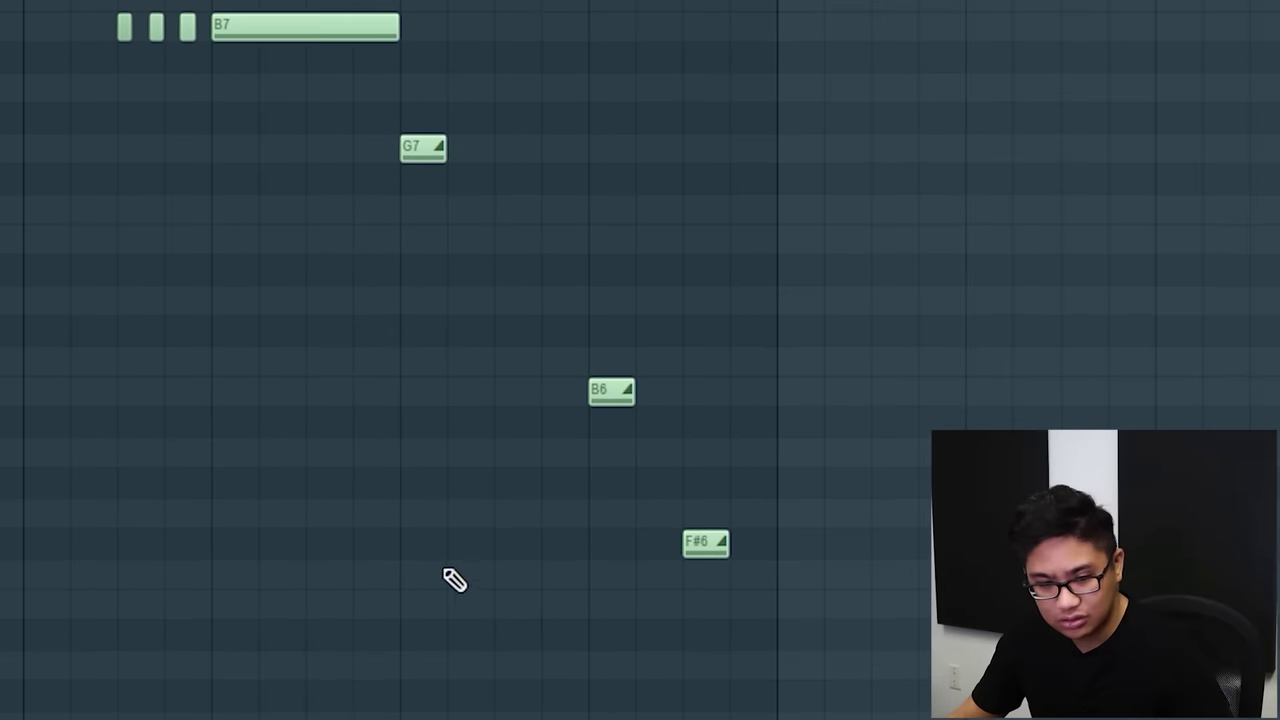
pyautogui.scroll(-2, 500, 607)
pyautogui.press('space')
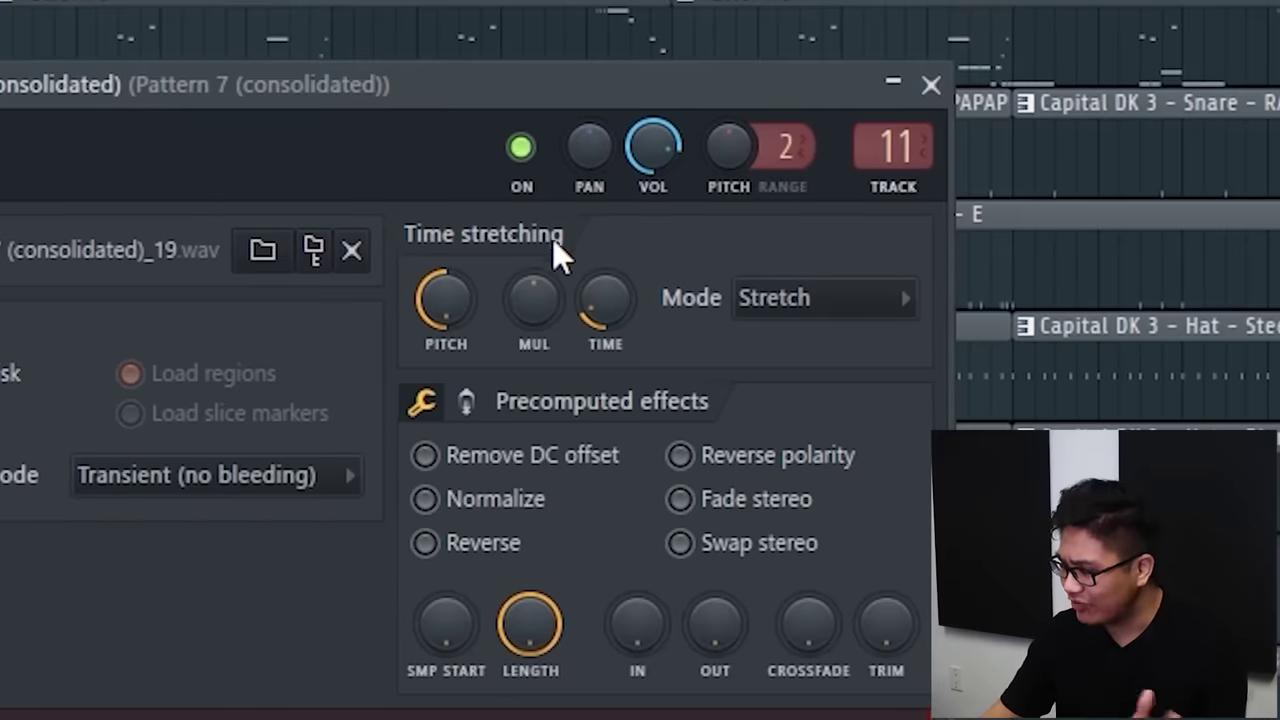
# - Turn down the consolidated Pattern 7 sample's pitch and transpose all 808 notes down one semitone
pyautogui.moveTo(726, 159); pyautogui.dragTo(726, 190)
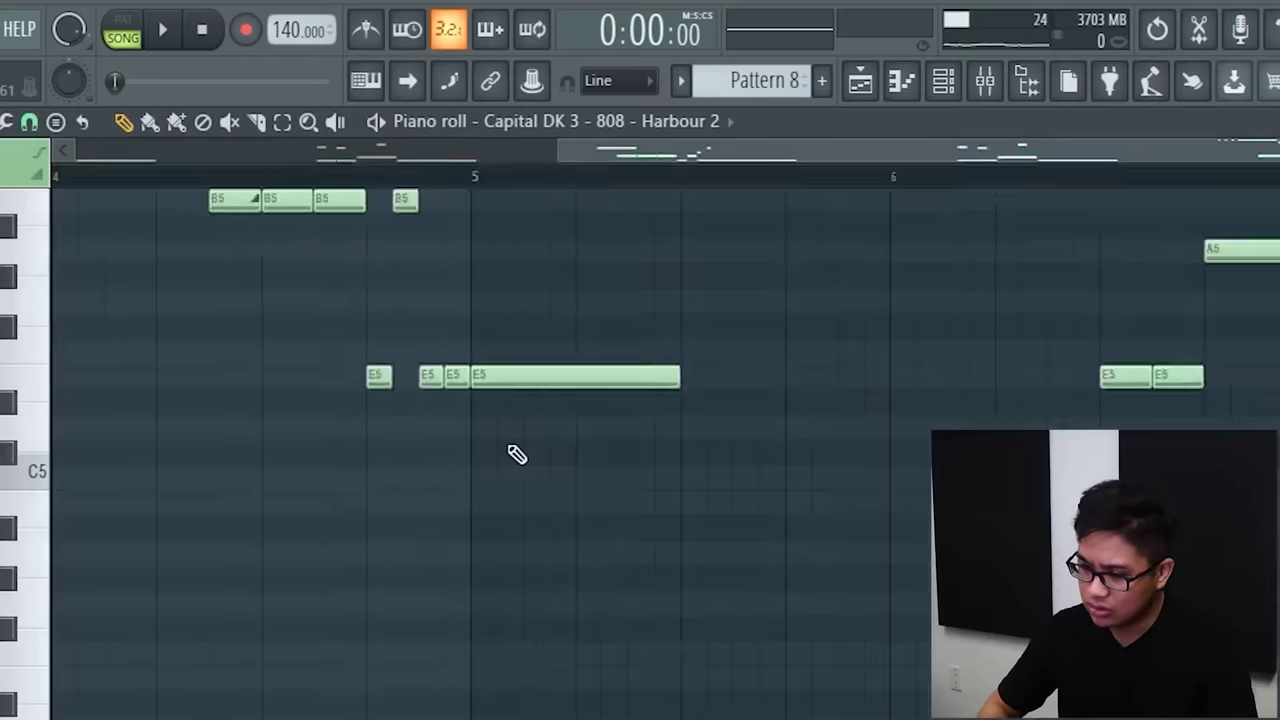
pyautogui.hotkey('ctrl', 'a')
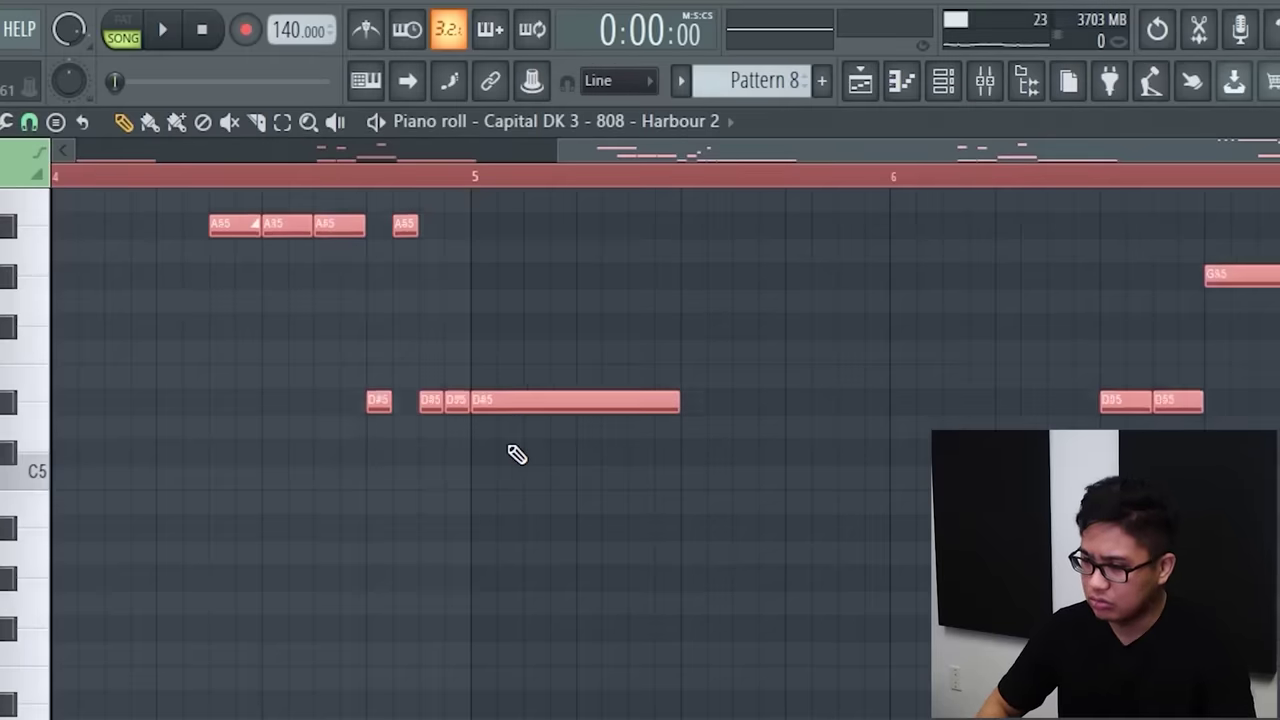
pyautogui.press('Down')
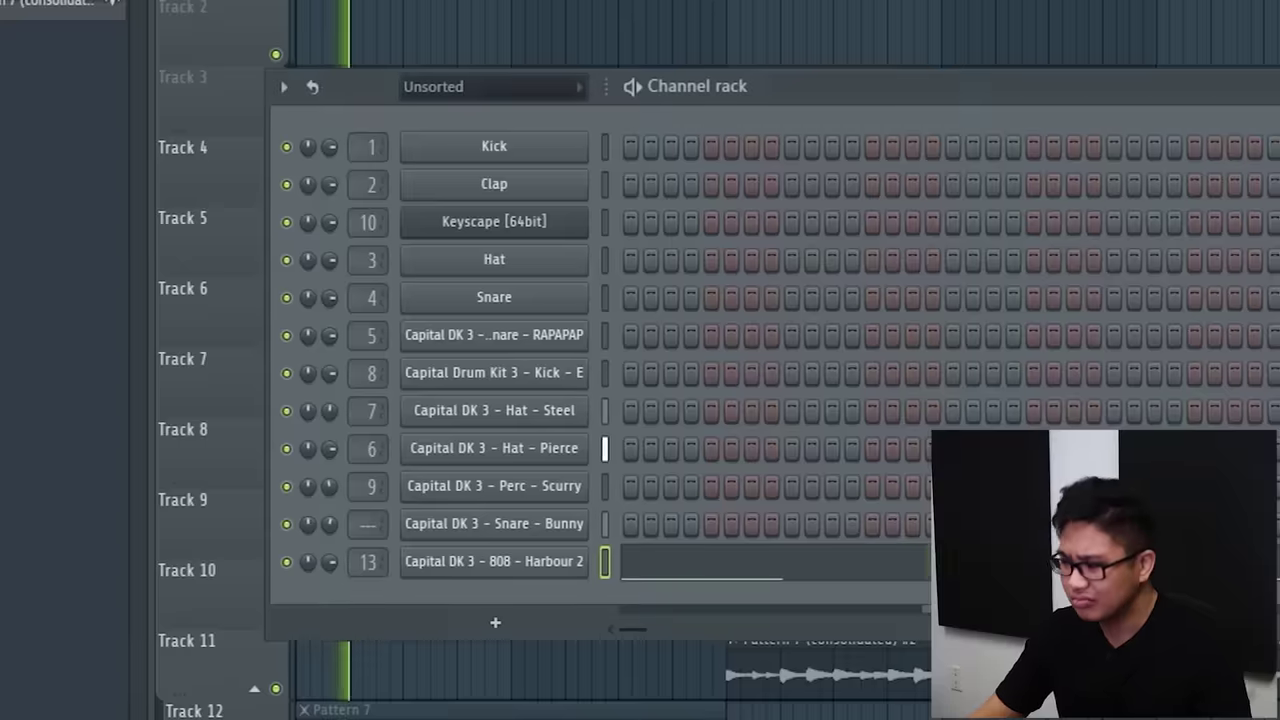
pyautogui.press('F6')
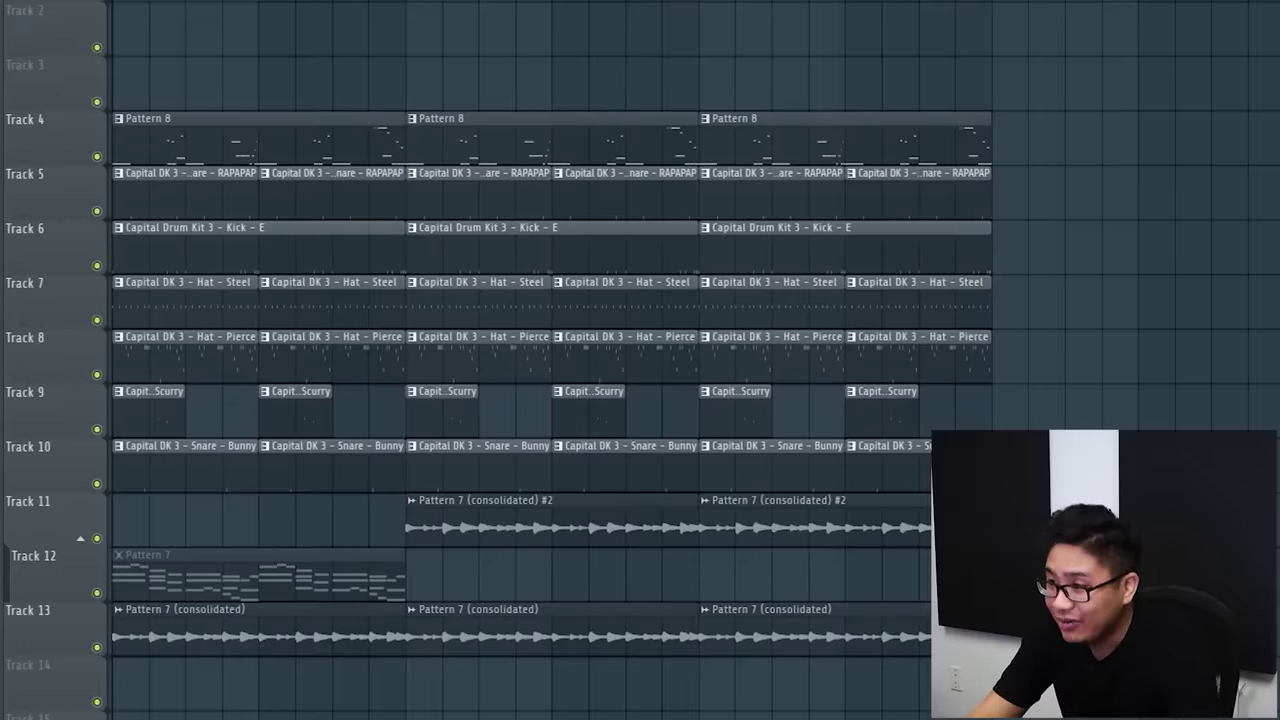
# - Show and hide the channel rack, then play back the piano chord pattern
pyautogui.press('F6')
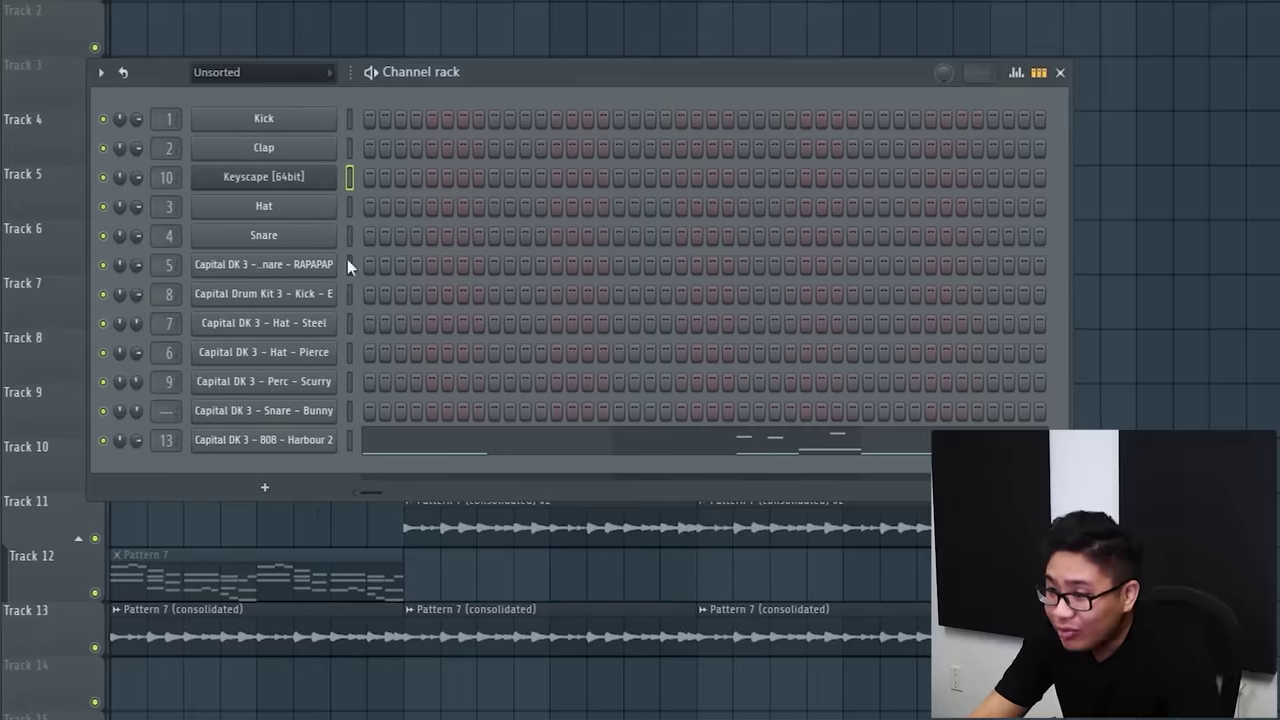
pyautogui.press('F6')
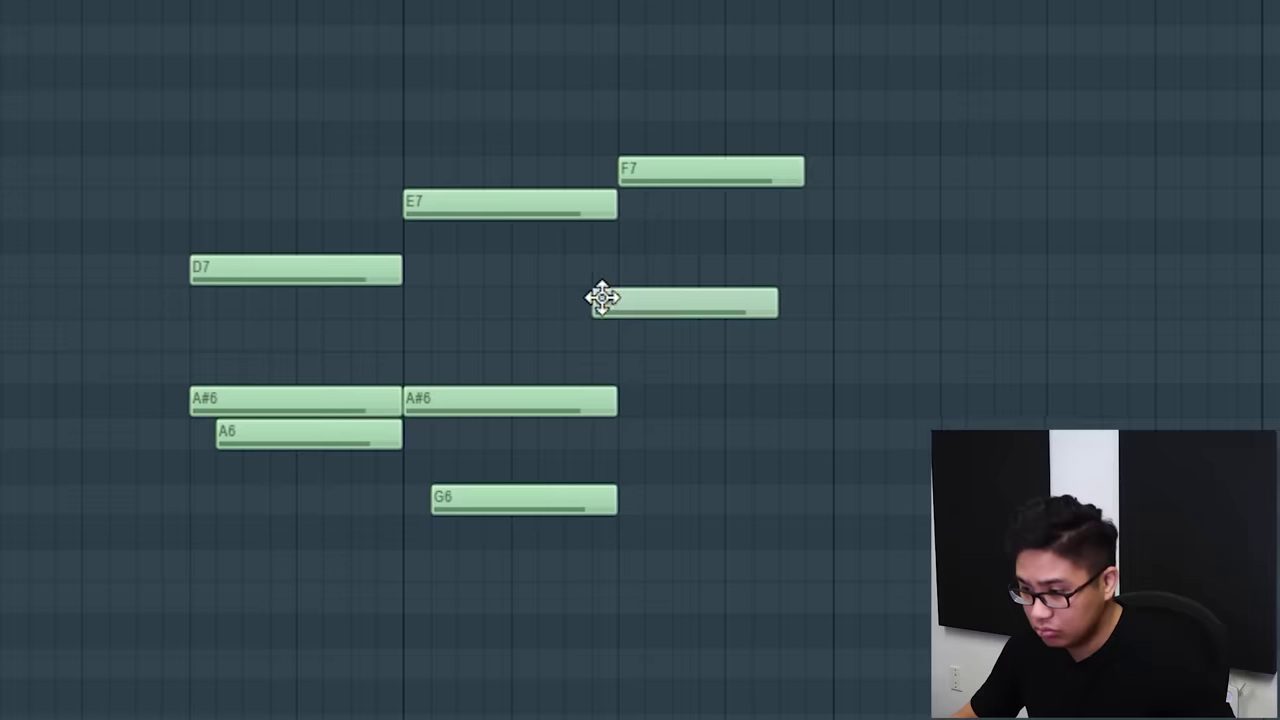
pyautogui.press('space')
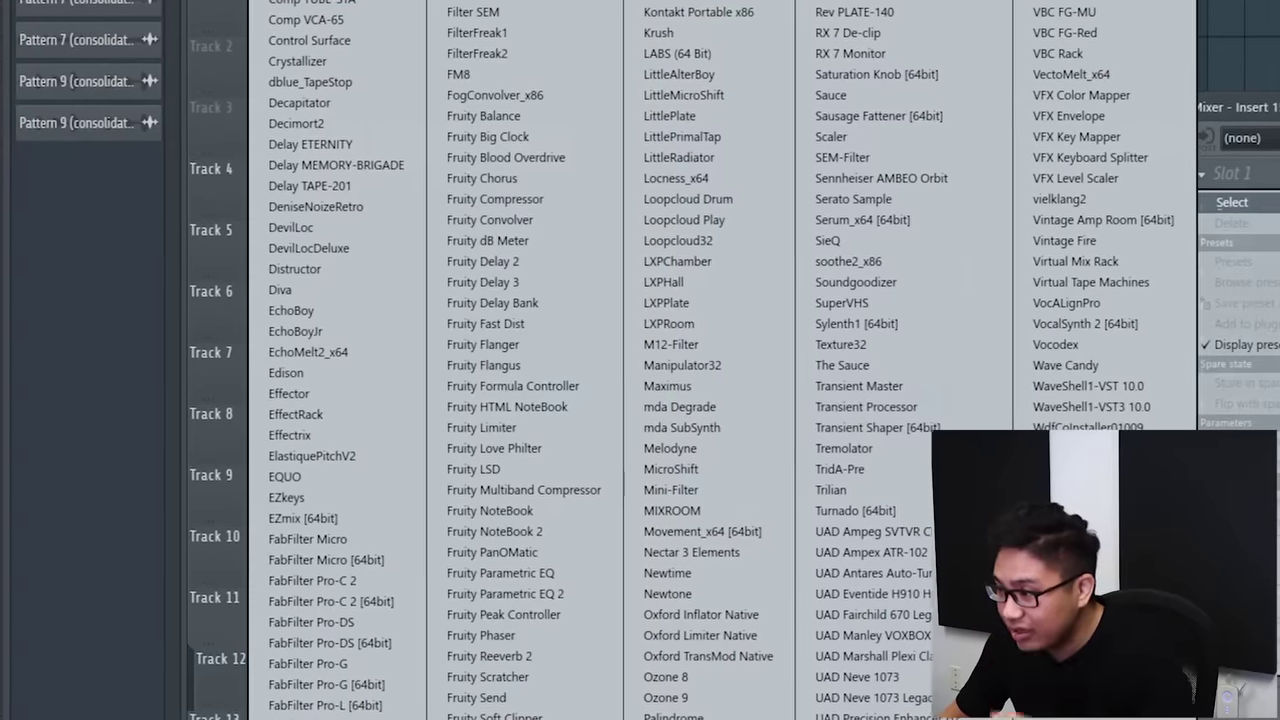
# - Load RC-20 Retro Color on insert 15, turn off Noise, Distort and Magnetic, and cut the EQ near 2983 Hz
pyautogui.click(850, 3)
pyautogui.click(53, 473)
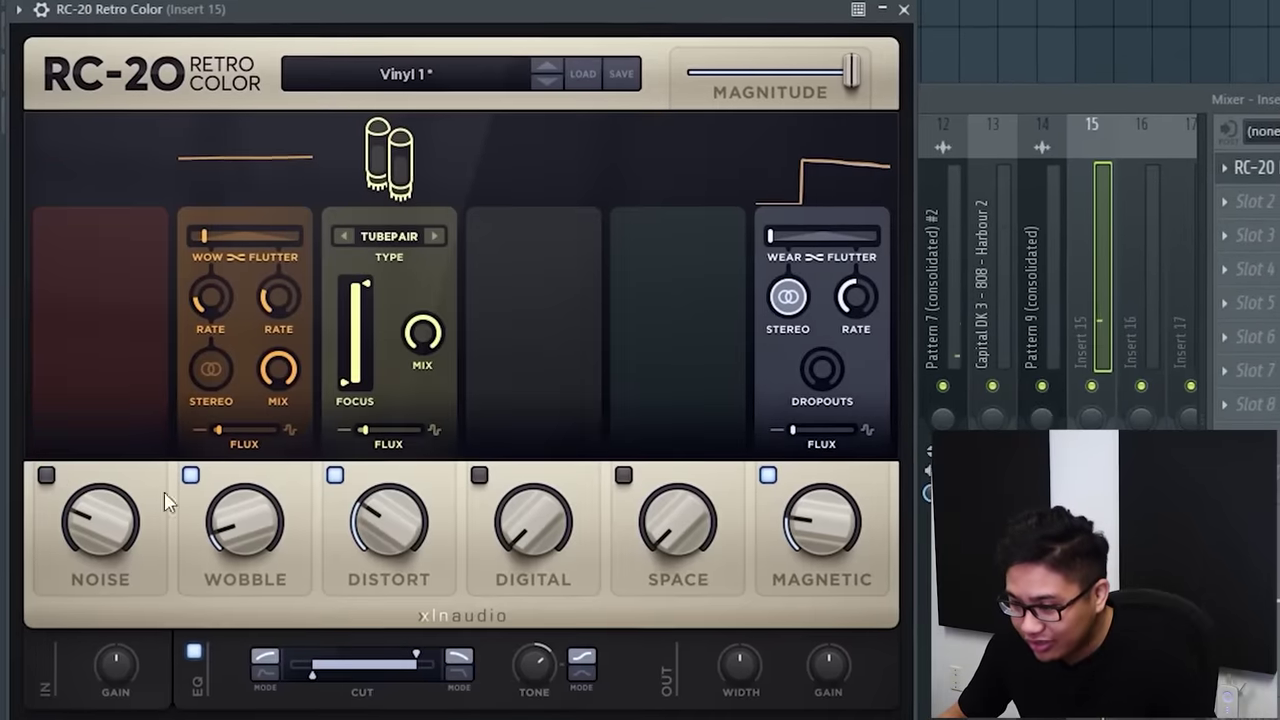
pyautogui.click(337, 473)
pyautogui.moveTo(233, 487)
pyautogui.click(772, 477)
pyautogui.moveTo(415, 660); pyautogui.dragTo(391, 664)
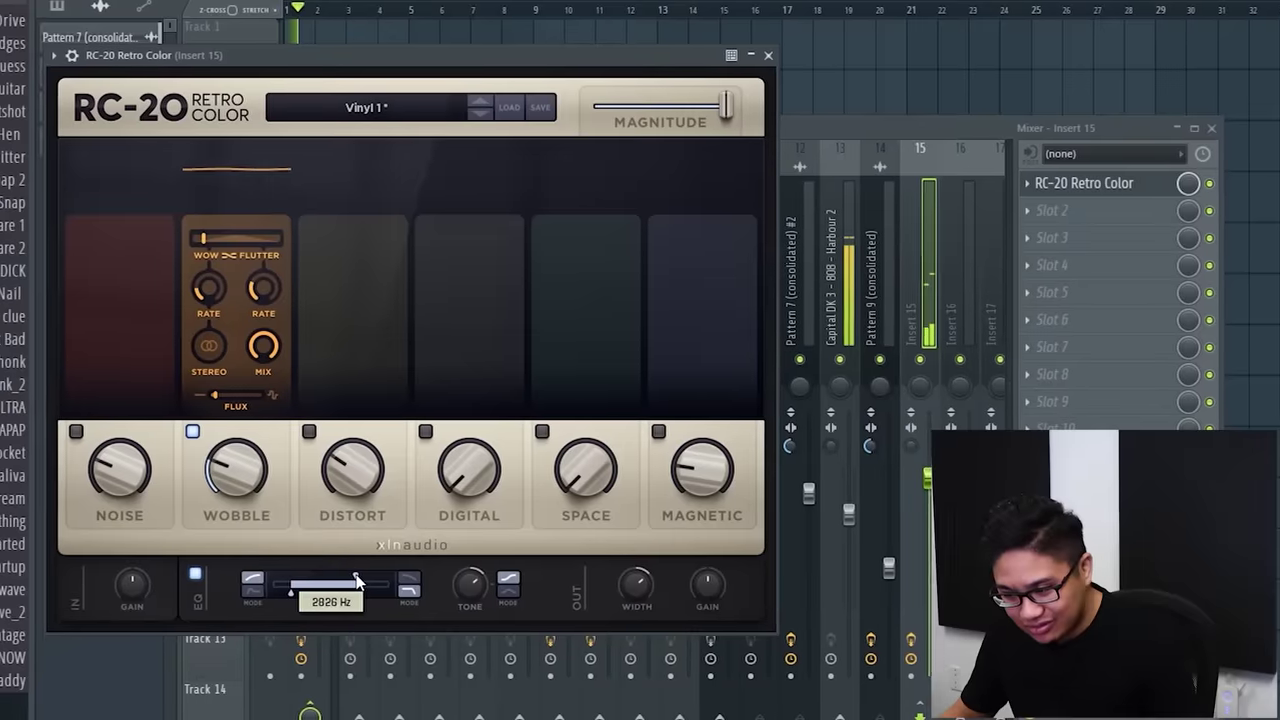
pyautogui.moveTo(350, 580); pyautogui.dragTo(351, 580)
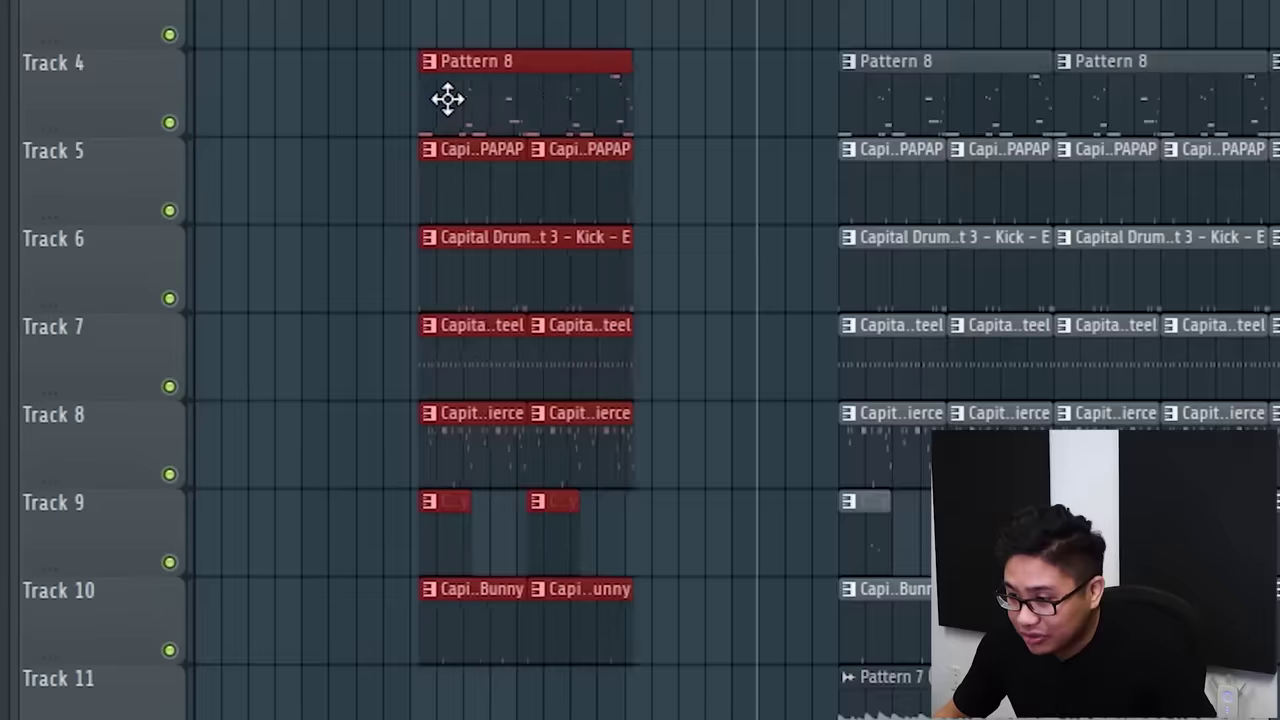
# - Drag the selected intro drum clips left to leave a gap before the Pattern 8 clip
pyautogui.keyDown('ctrl'); pyautogui.scroll(3, 470, 100); pyautogui.keyUp('ctrl')
pyautogui.moveTo(485, 107); pyautogui.dragTo(471, 117)
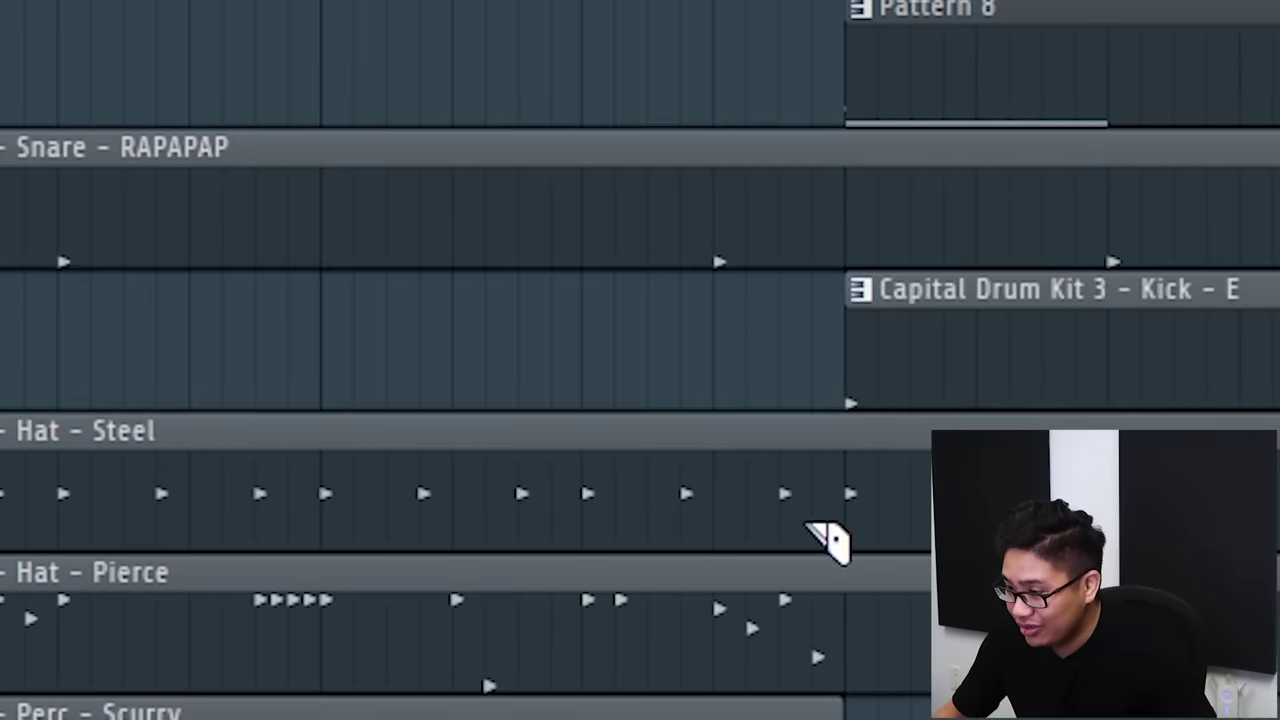
pyautogui.keyDown('ctrl'); pyautogui.scroll(2, 855, 229); pyautogui.keyUp('ctrl')
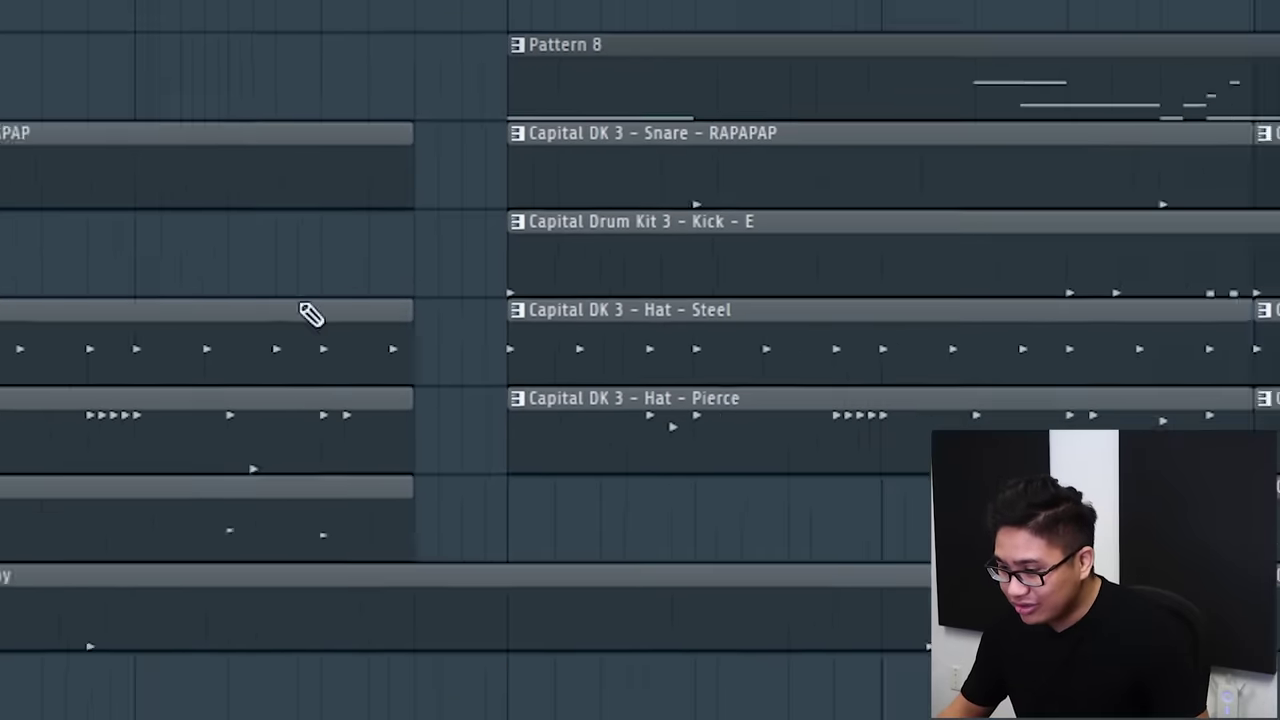
pyautogui.keyDown('ctrl'); pyautogui.scroll(-2, 311, 314); pyautogui.keyUp('ctrl')
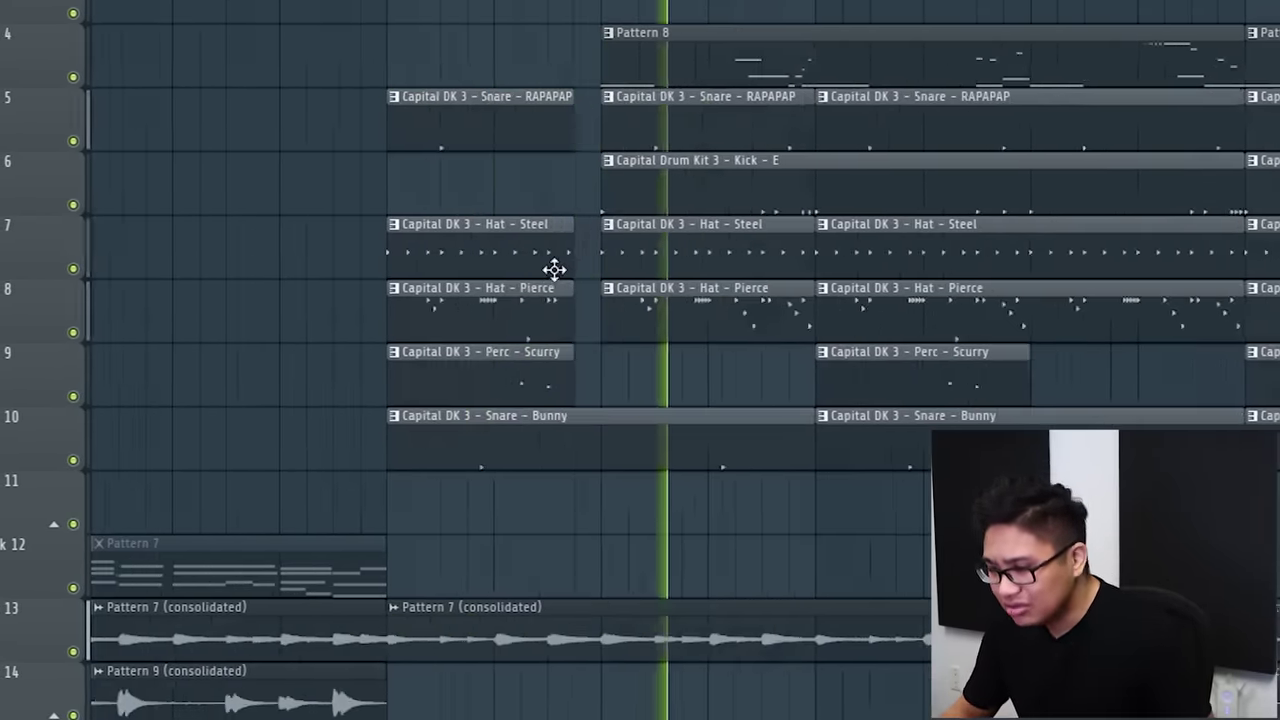
pyautogui.scroll(3, 560, 265)
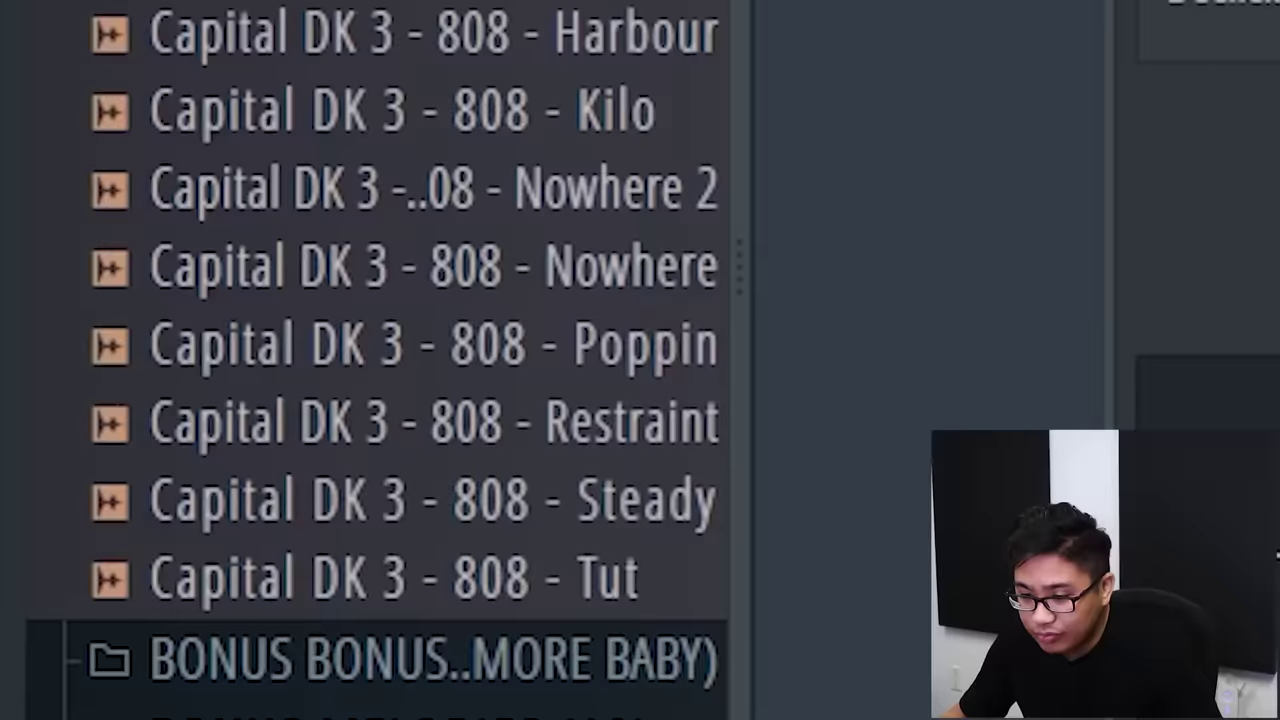
pyautogui.scroll(-5, 471, 491)
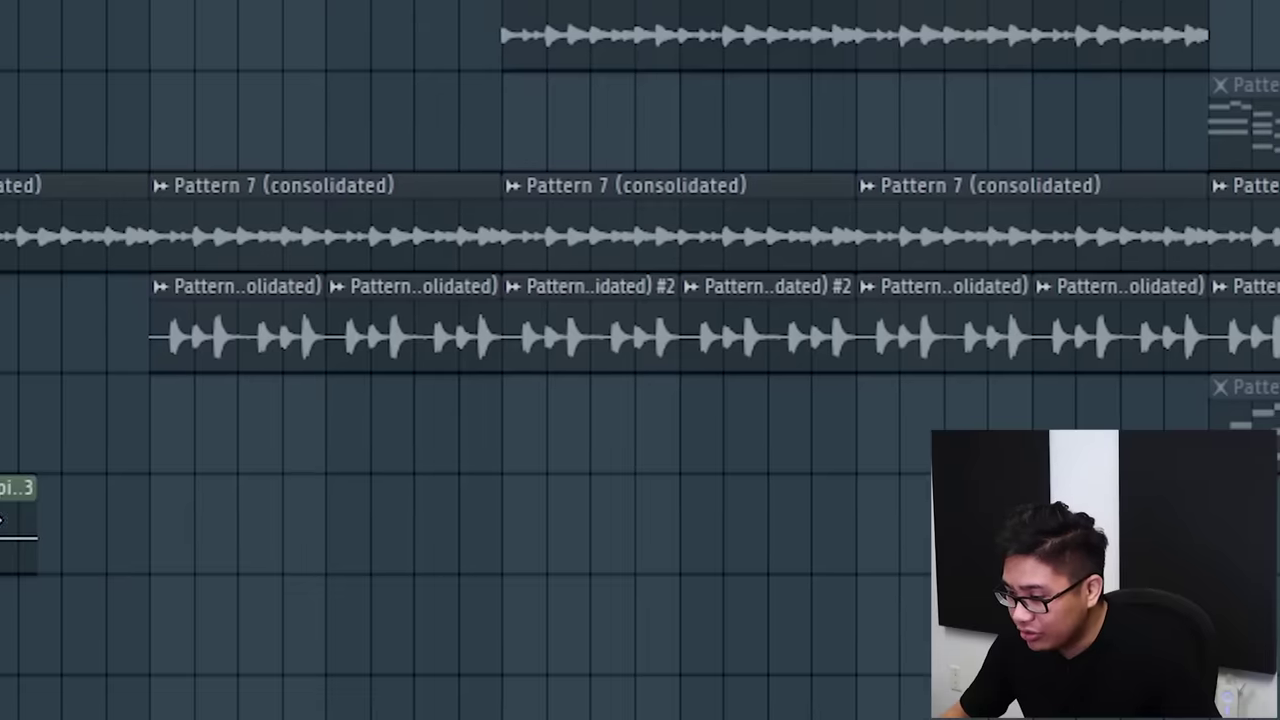
# - Place the Capital DK 3 - Siren 3 sample in the playlist and retune its pitch
pyautogui.moveTo(2, 519); pyautogui.dragTo(540, 520)
pyautogui.doubleClick(531, 517)
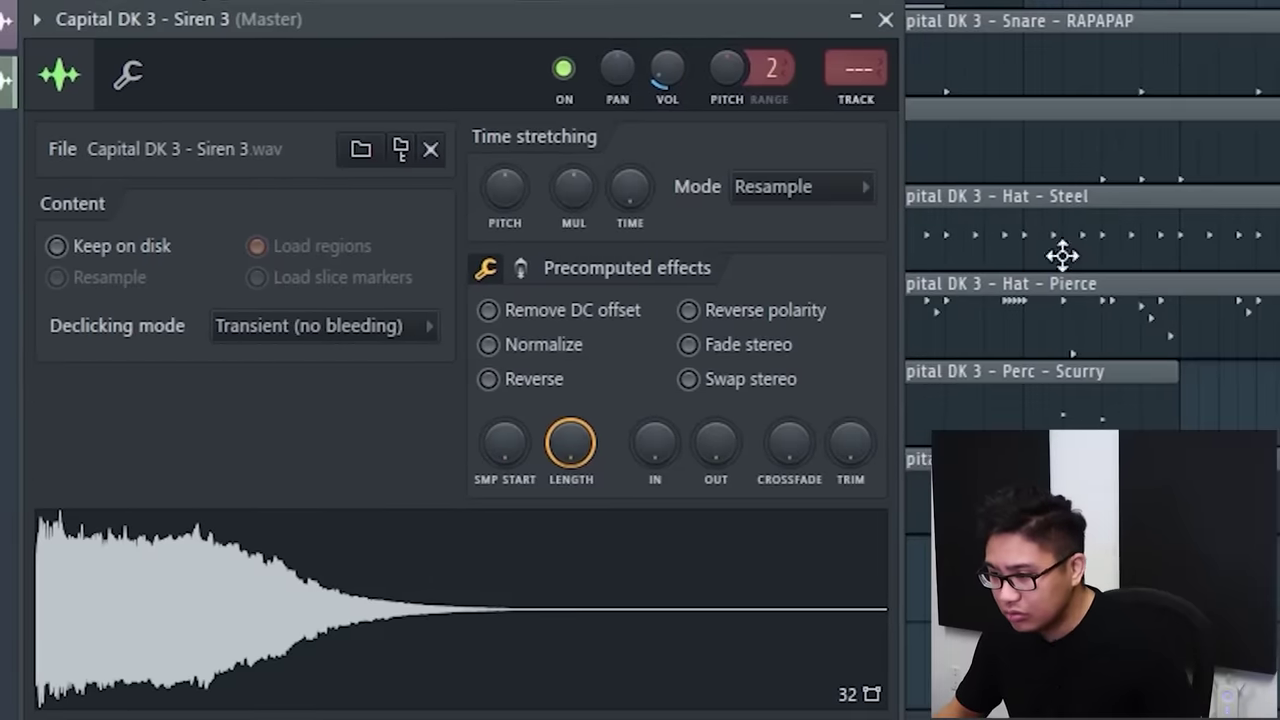
pyautogui.moveTo(503, 213); pyautogui.dragTo(500, 212)
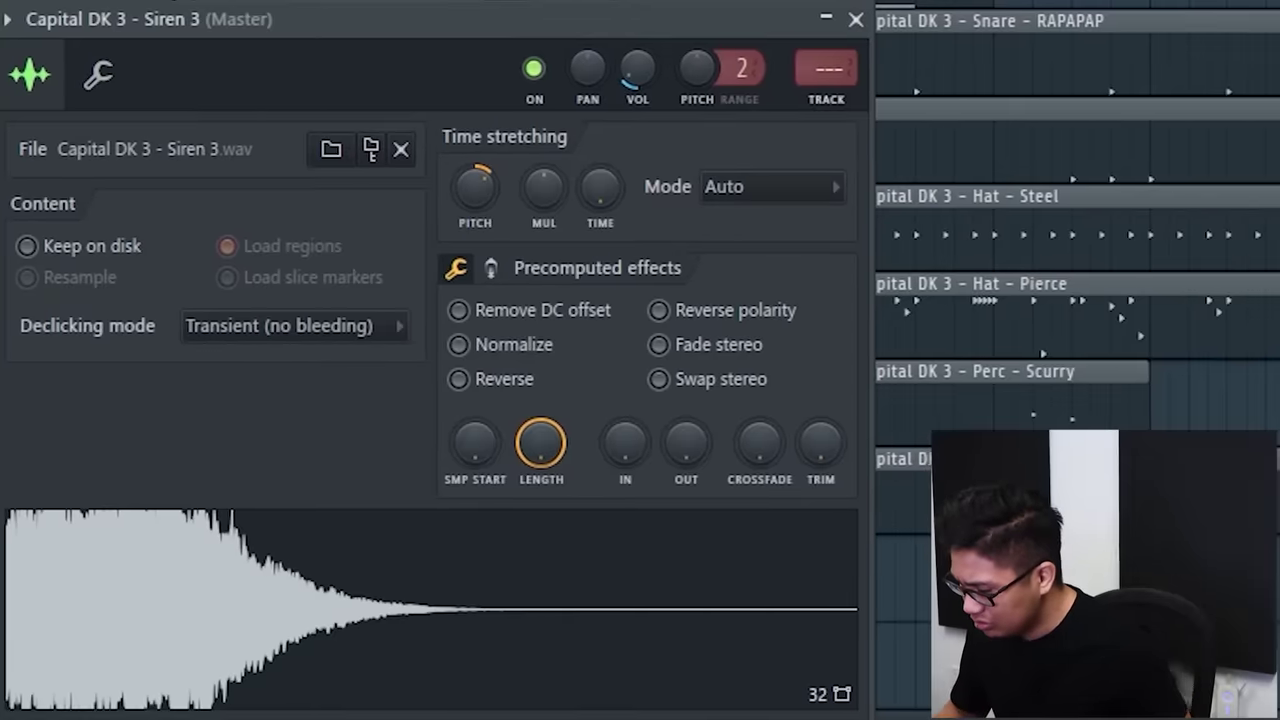
pyautogui.press('F9')
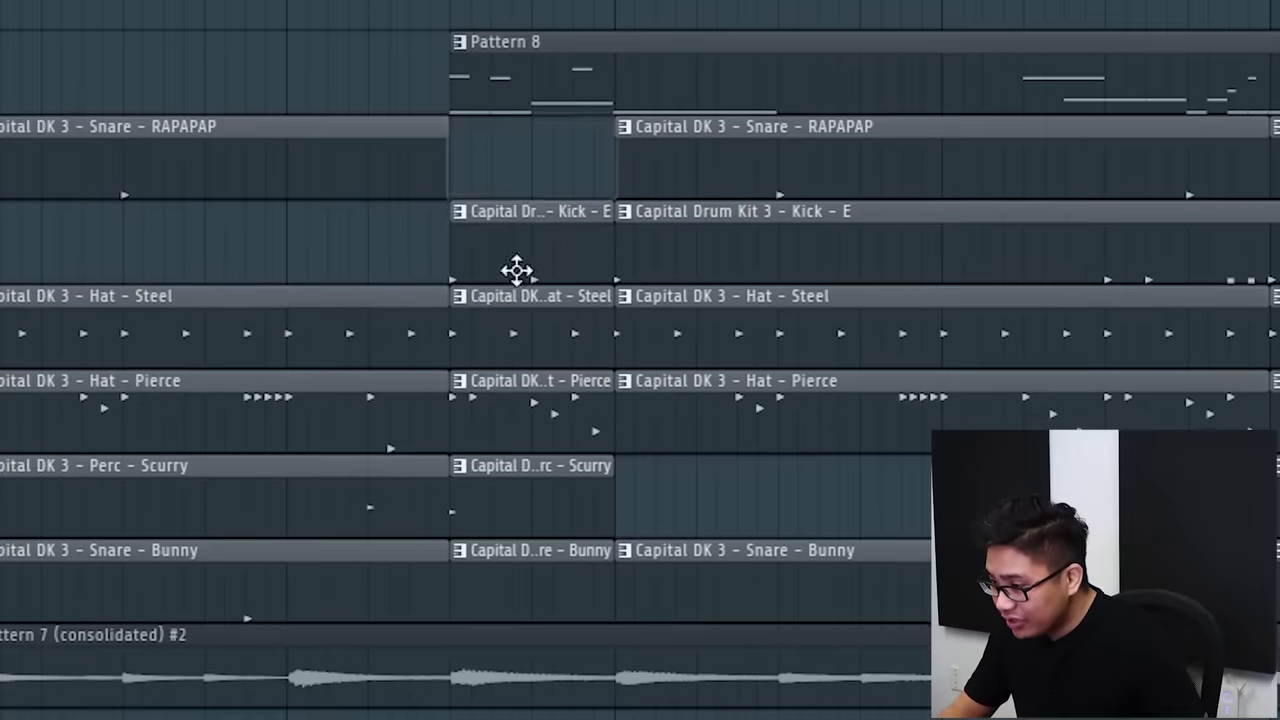
# - Delete the Kick, Hat, Perc and Snare clips in one column and slice the Pattern 7 and 9 clips
pyautogui.rightClick(514, 271)
pyautogui.rightClick(518, 330)
pyautogui.rightClick(522, 415)
pyautogui.rightClick(526, 500)
pyautogui.rightClick(531, 549)
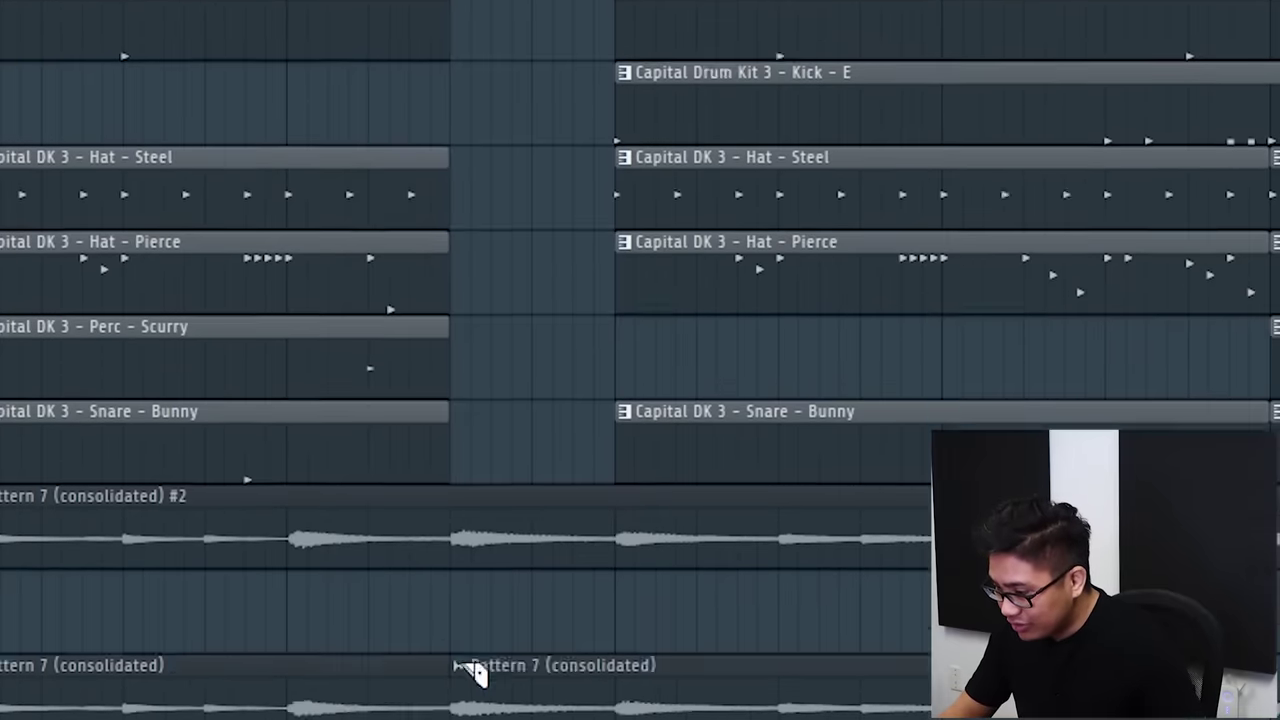
pyautogui.moveTo(614, 662); pyautogui.dragTo(637, 687)
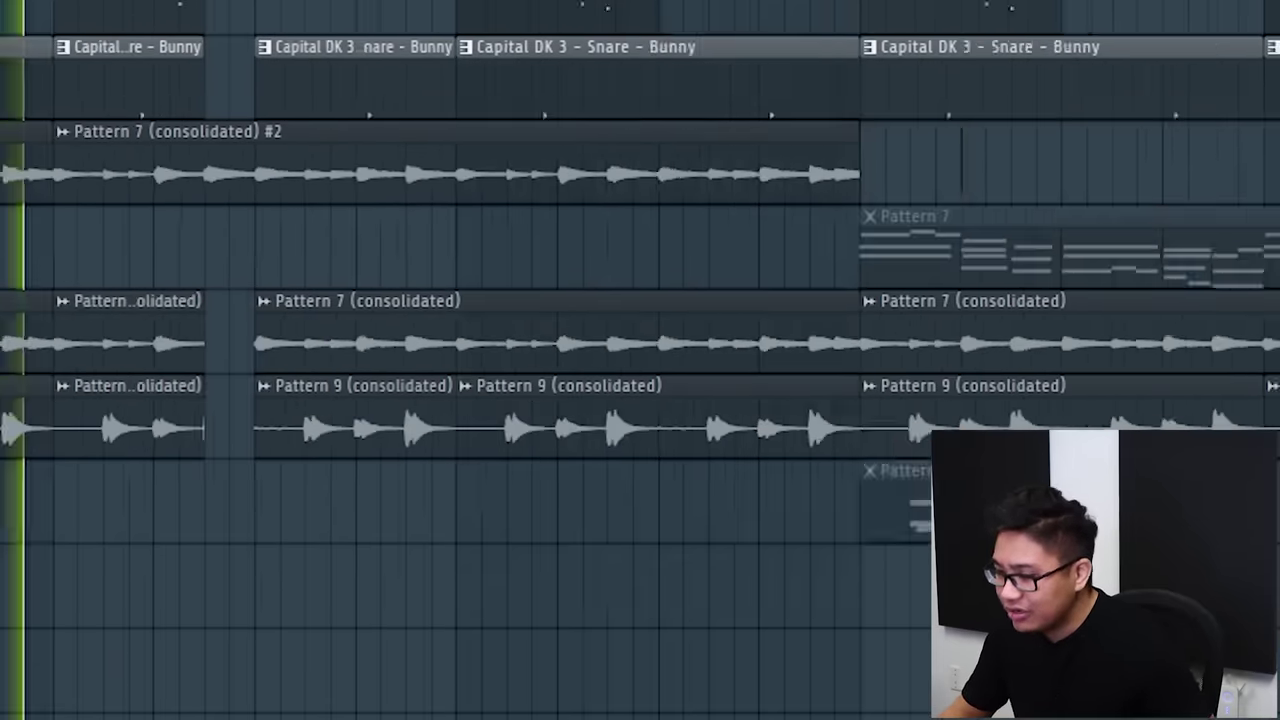